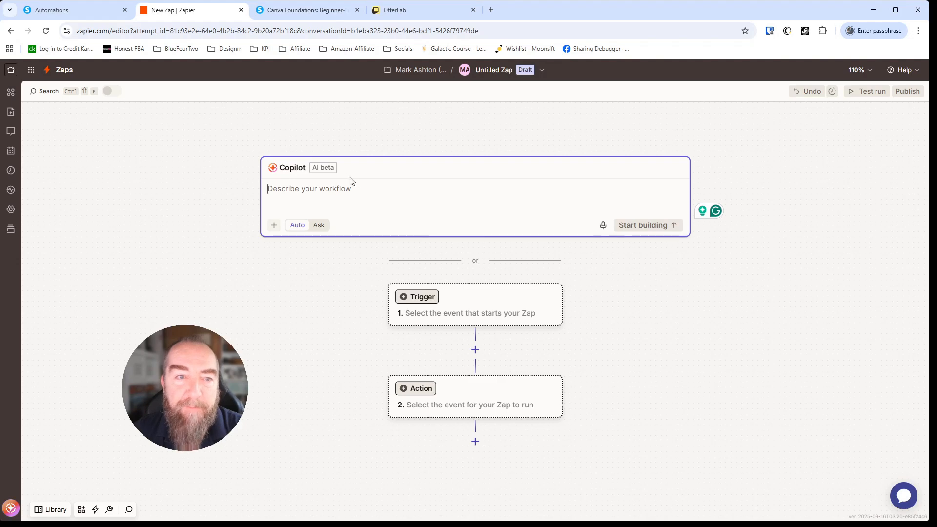
Step: Set the Zap's trigger to Webhooks by Zapier with the Catch Hook event
click(456, 305)
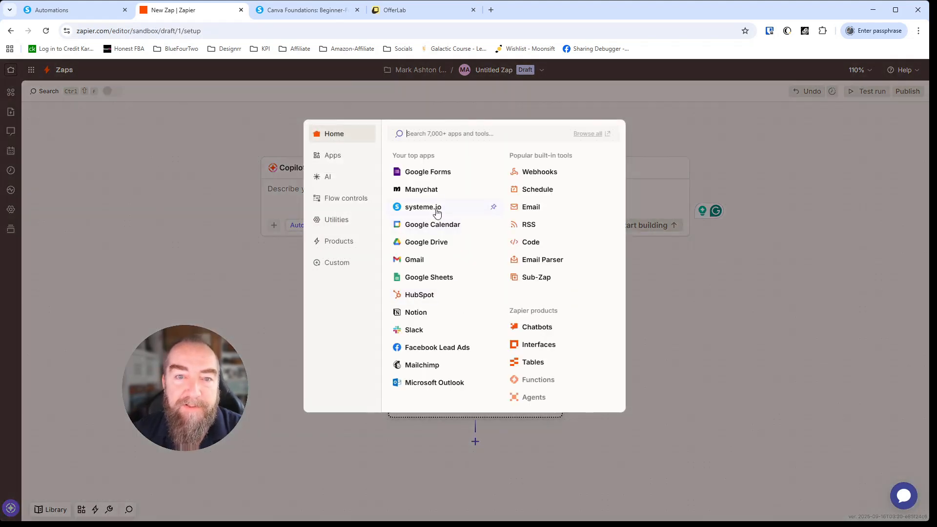
click(529, 174)
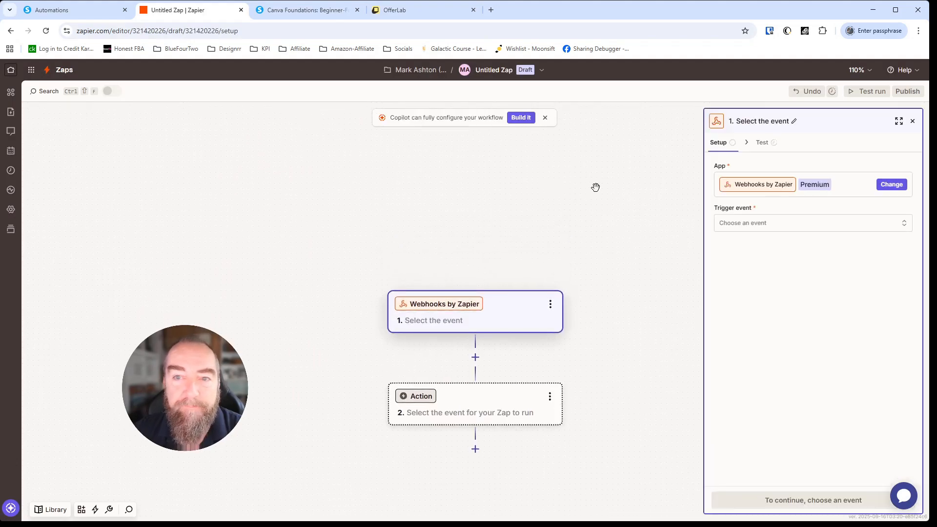
click(754, 225)
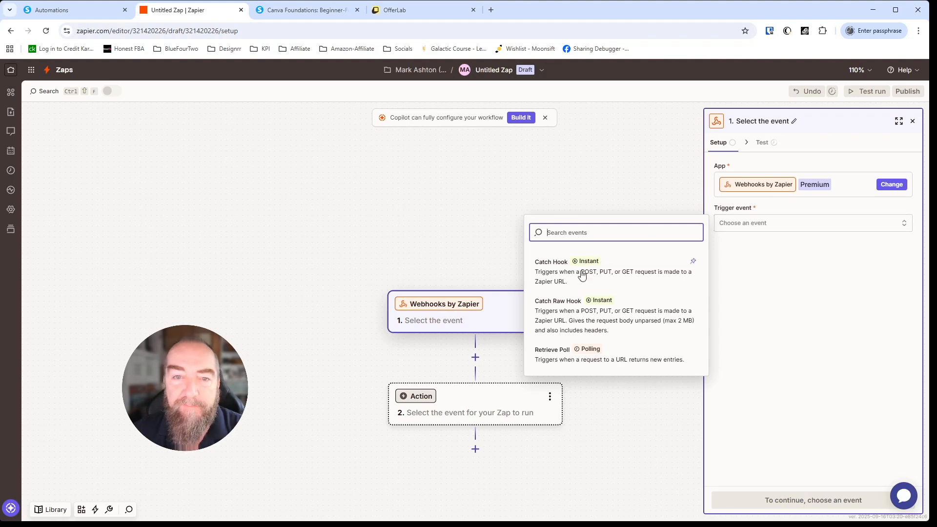
click(560, 270)
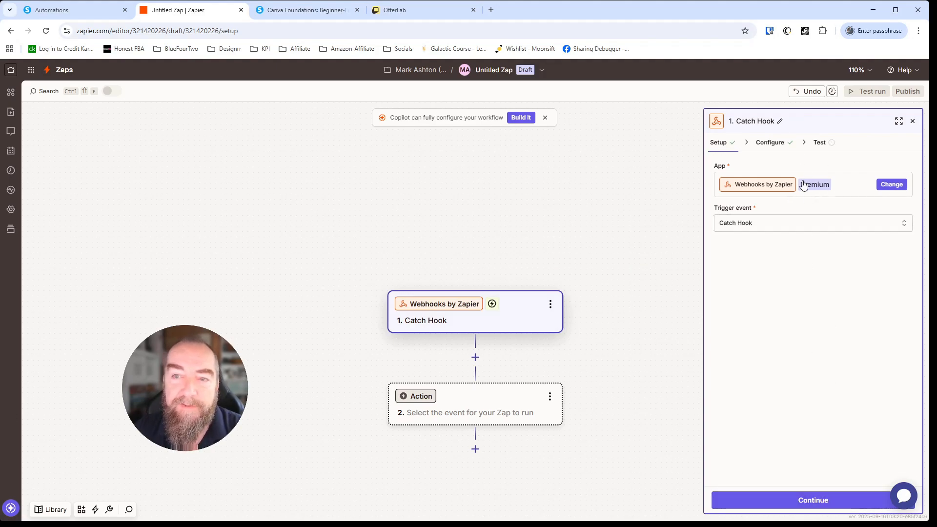
click(813, 501)
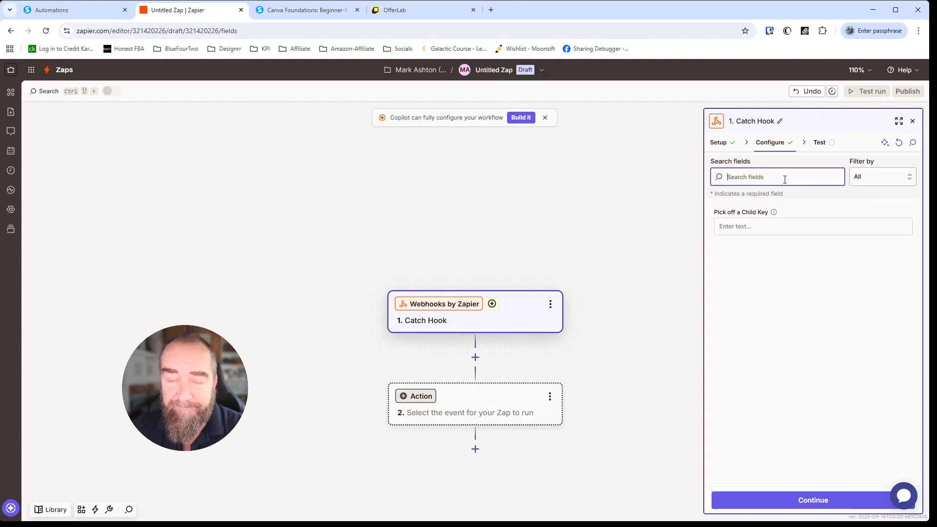
Step: Leave the optional Pick off a Child Key field empty after reading its explanation
click(774, 213)
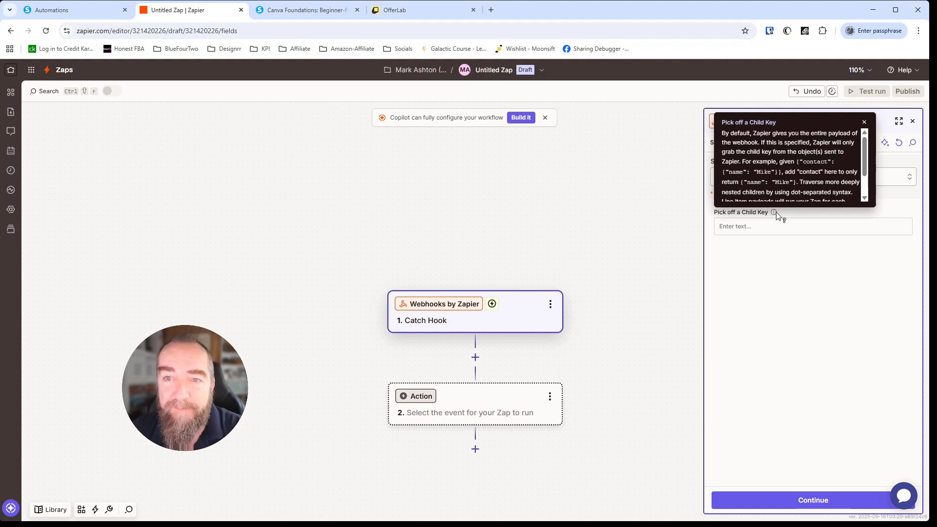
click(764, 225)
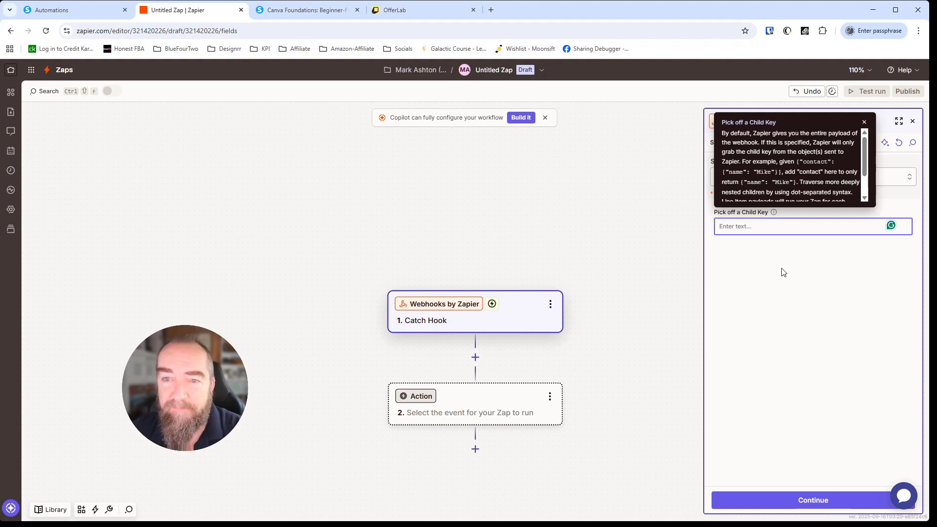
click(782, 269)
click(864, 124)
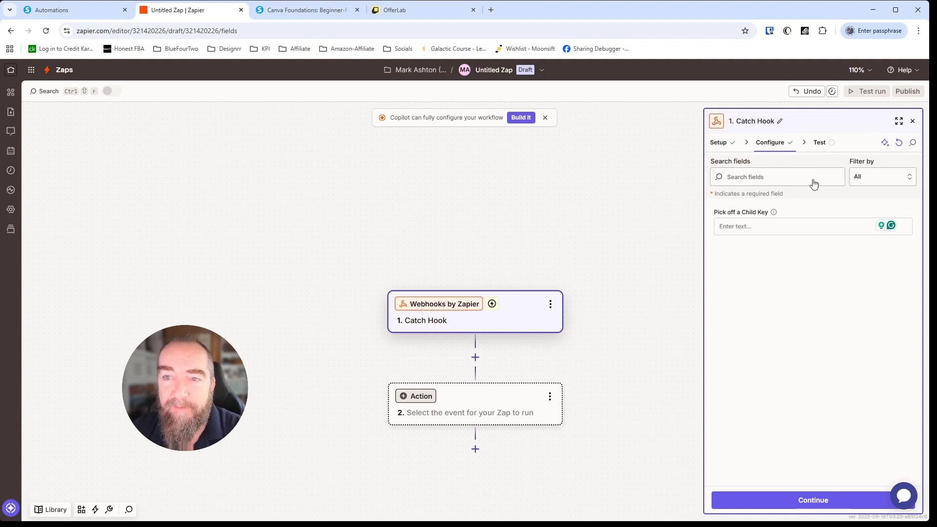
Step: Copy the Catch Hook's generated webhook URL from the Test stage, then switch to OfferLab
click(812, 500)
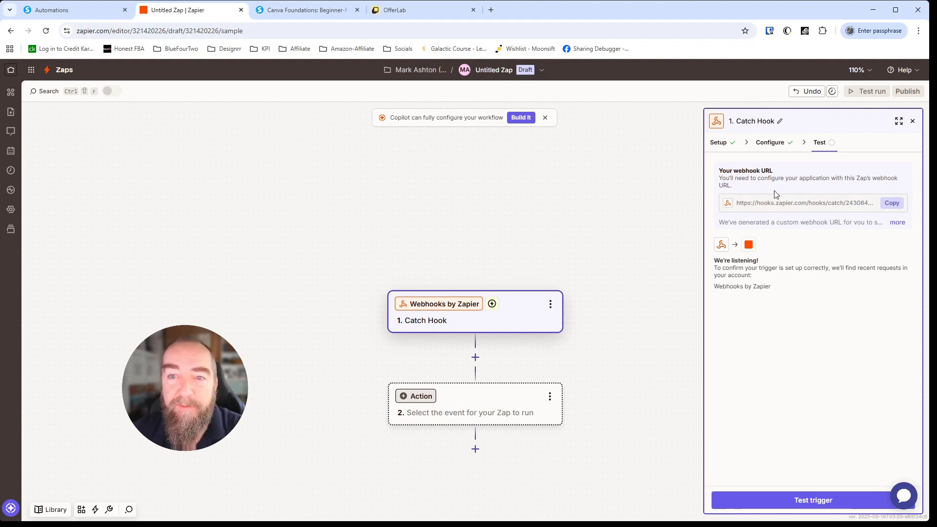
click(893, 205)
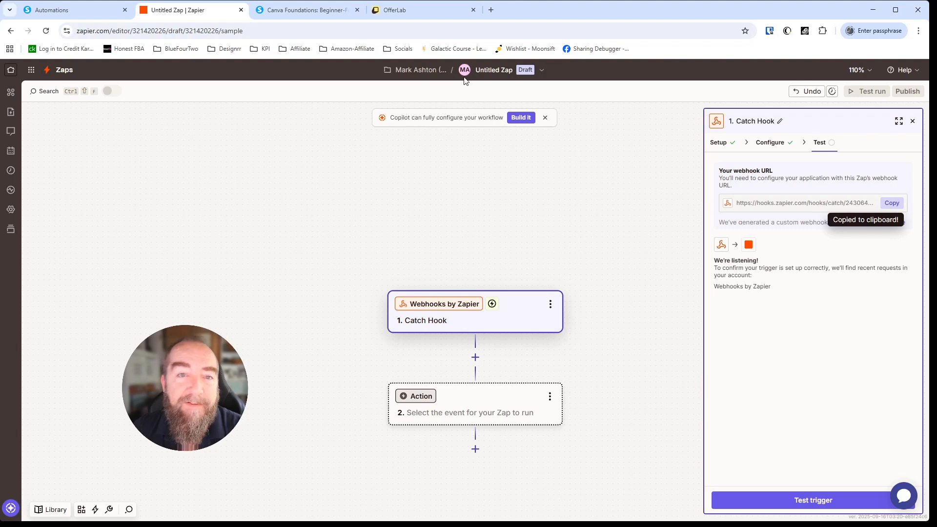
click(414, 11)
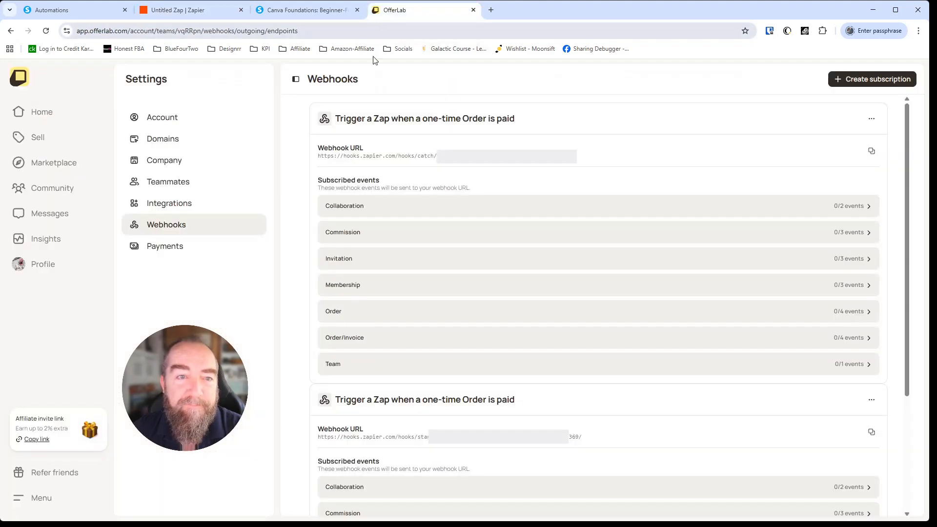
Step: Go to OfferLab's Settings > Webhooks and start a new subscription
click(40, 497)
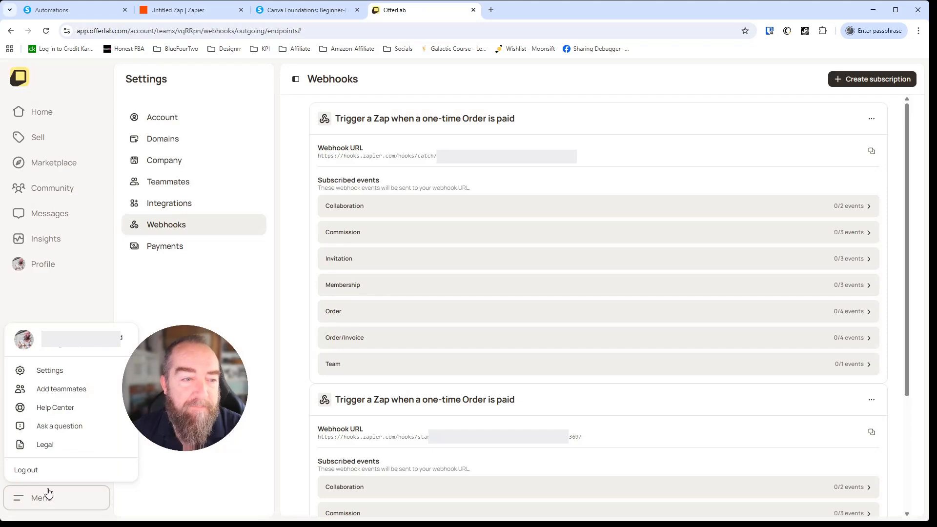
click(42, 375)
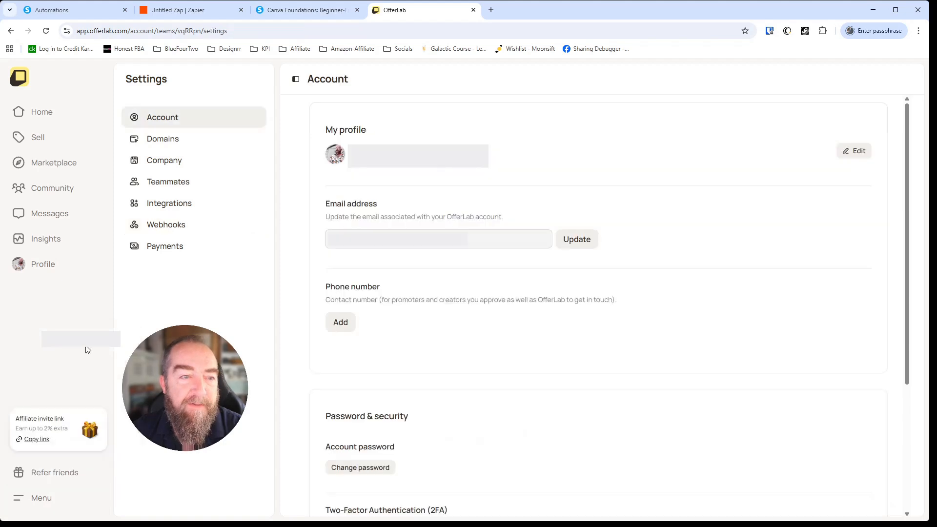
click(172, 226)
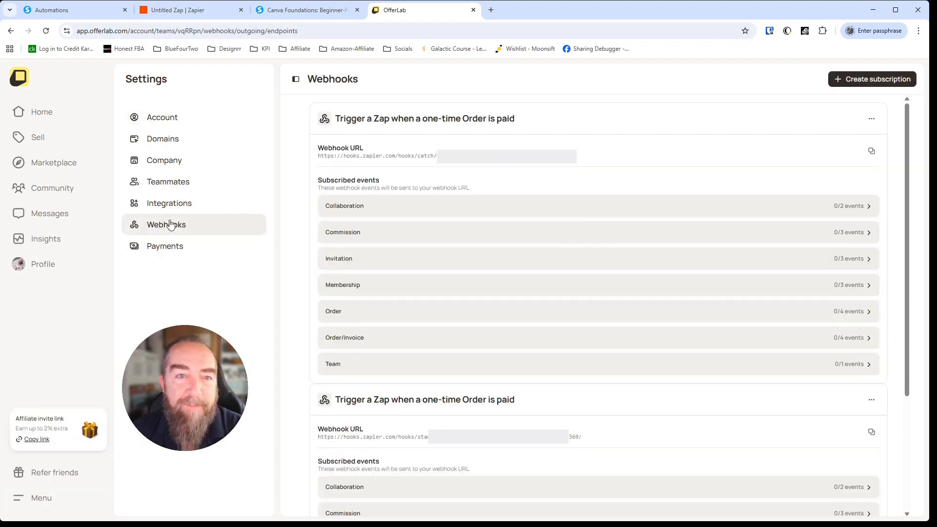
click(859, 84)
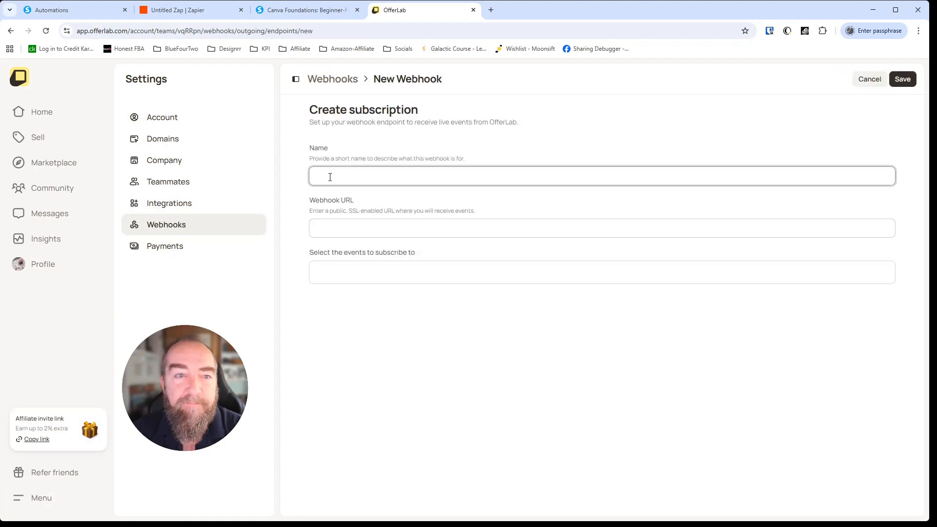
Step: Name the subscription 'test webhook to systeme.io', paste the Zapier hook URL, and save it
text(test webhook to systeme.iuo)
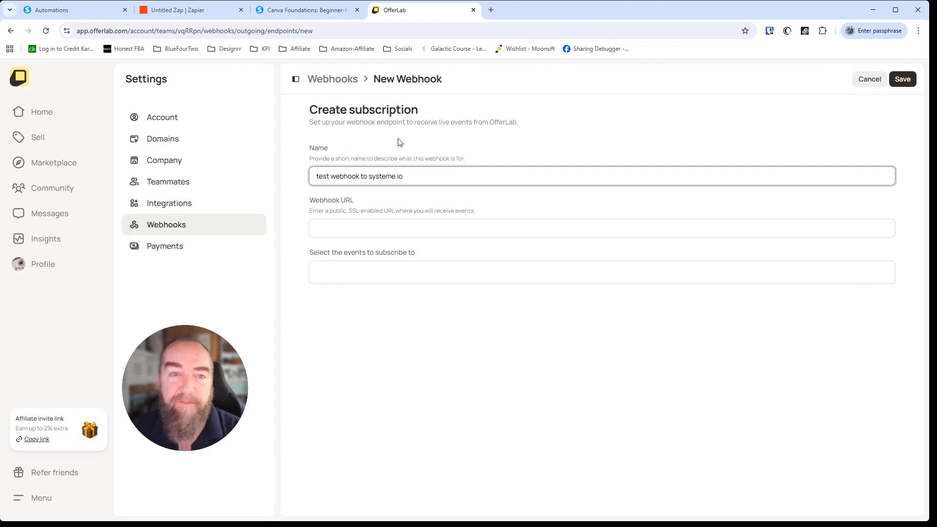
click(367, 233)
key(ctrl+v)
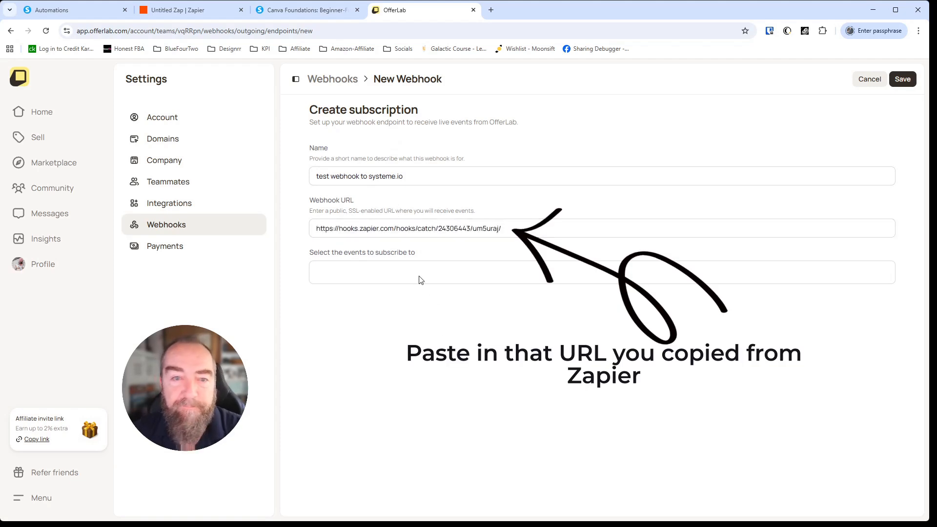
click(393, 263)
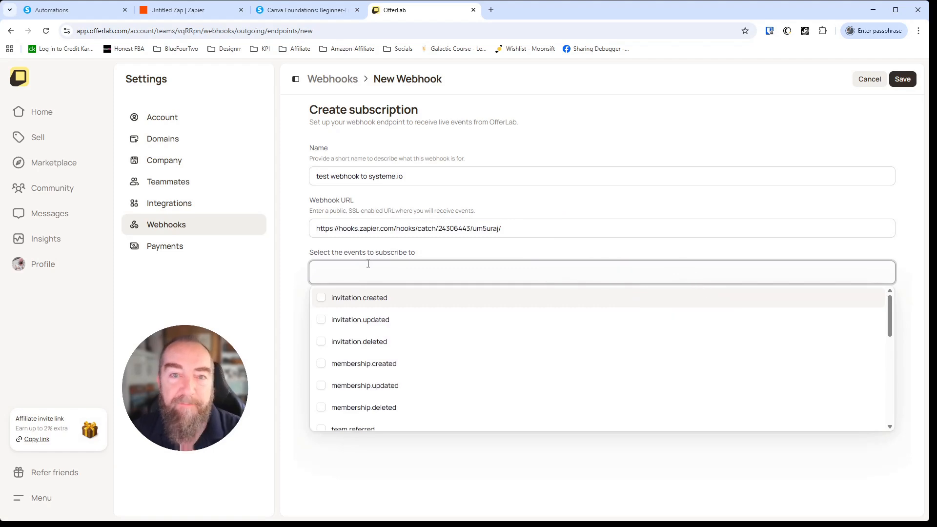
click(902, 79)
click(902, 79)
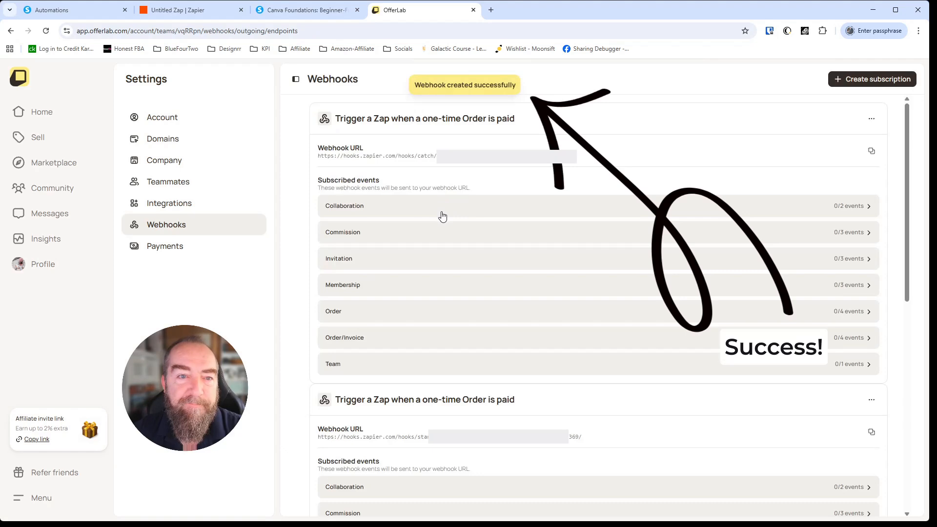
Step: Confirm the new subscription is listed in Webhooks, then return to the Zapier editor
scroll(397, 229, down, 8)
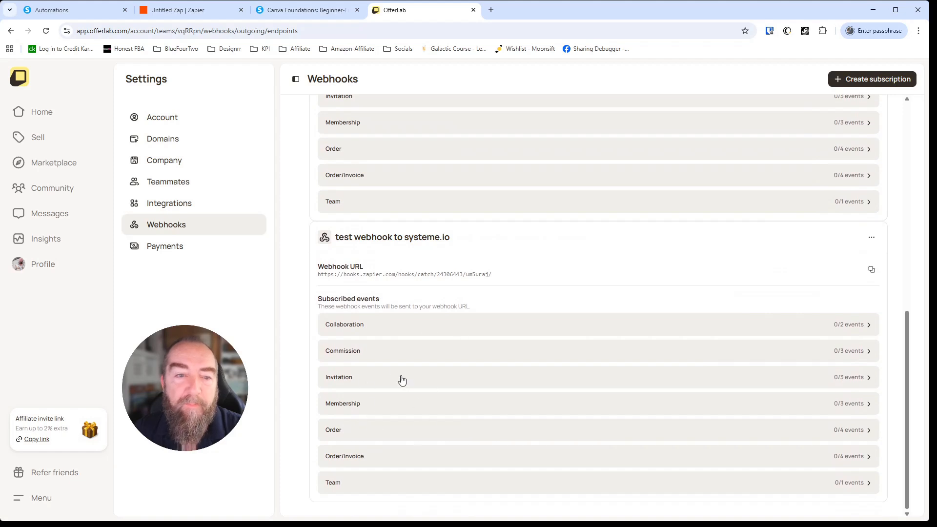
click(179, 12)
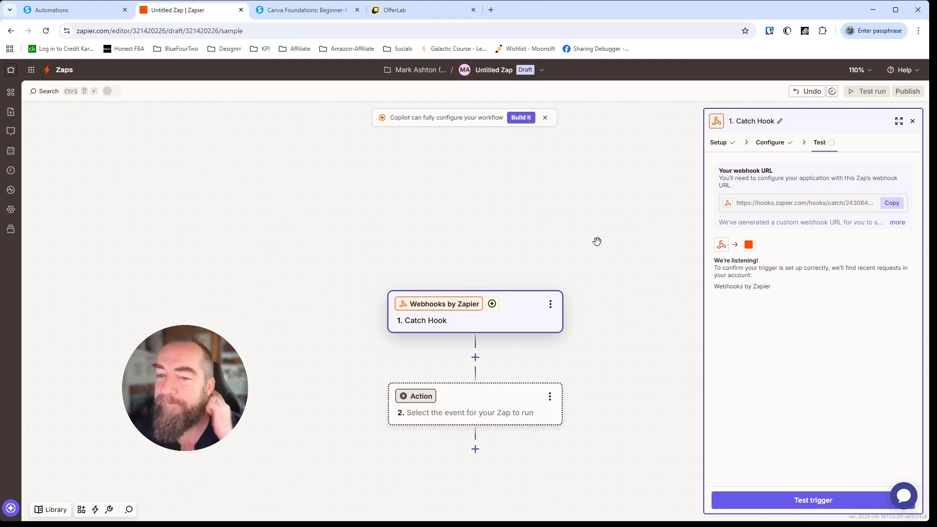
Step: Test the trigger for incoming requests, then open the published 'OfferLab purchase' Zap
click(822, 500)
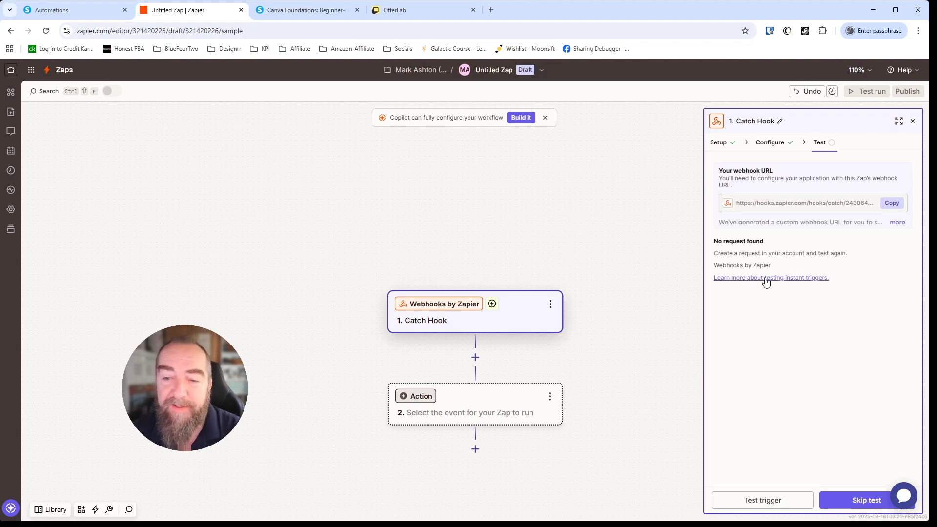
click(762, 500)
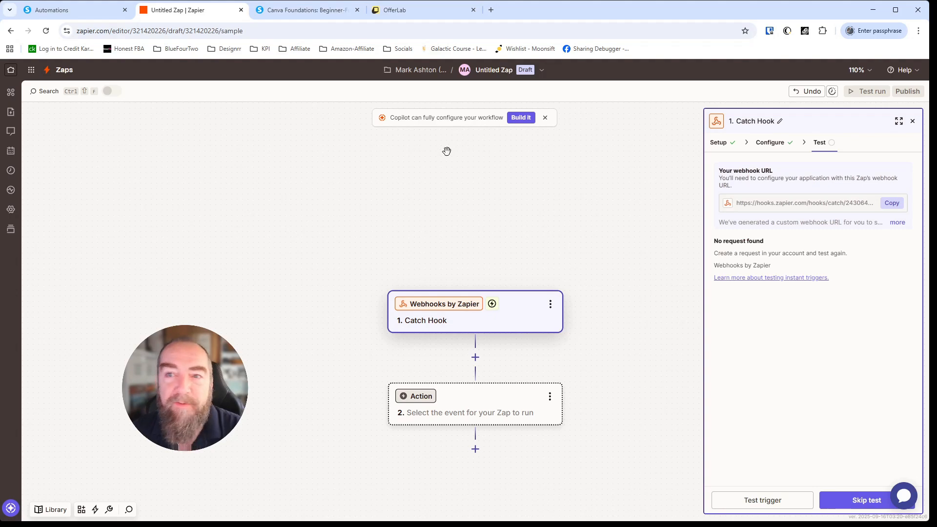
click(12, 192)
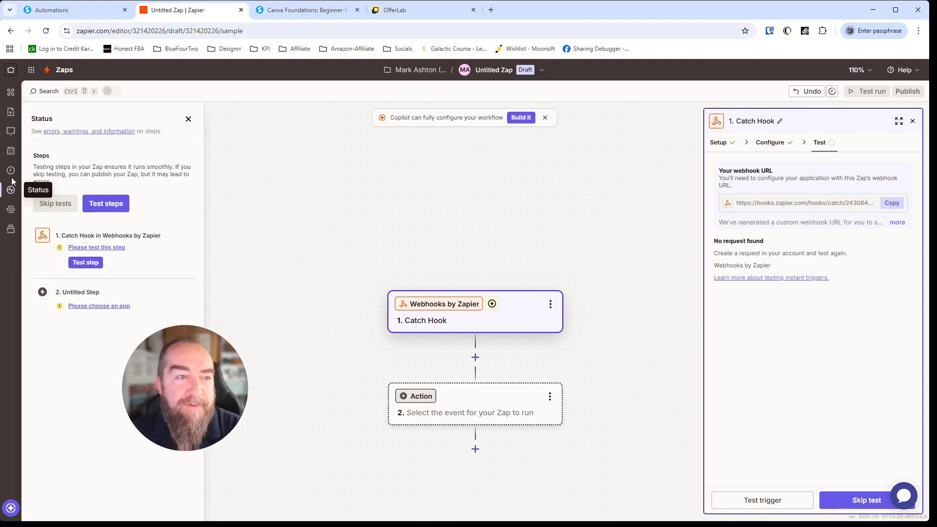
click(10, 170)
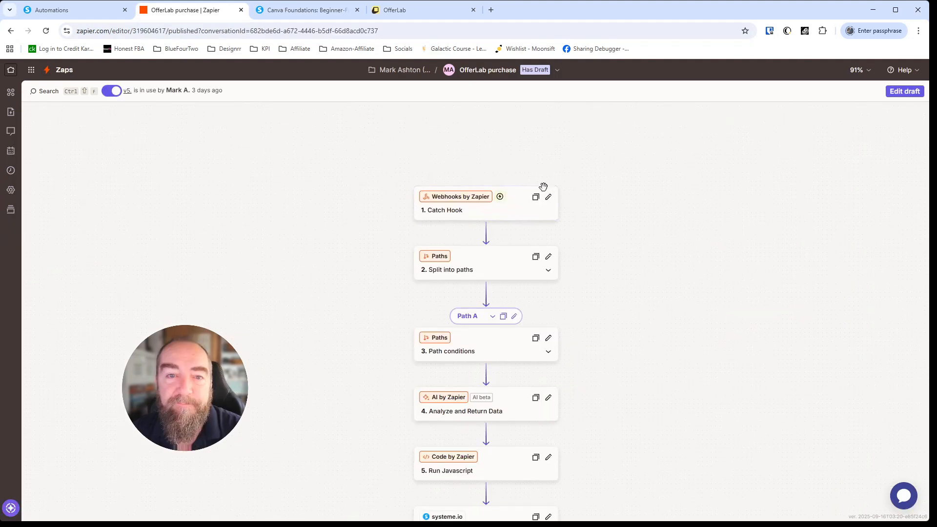
scroll(544, 187, up, 1)
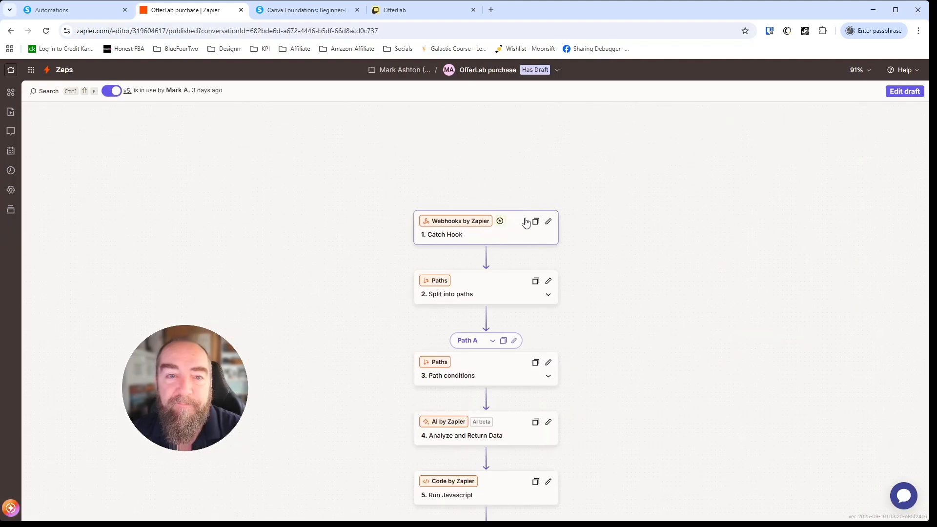
Step: Edit a draft of 'OfferLab purchase' and load the Catch Hook test records, then switch to OfferLab
click(902, 95)
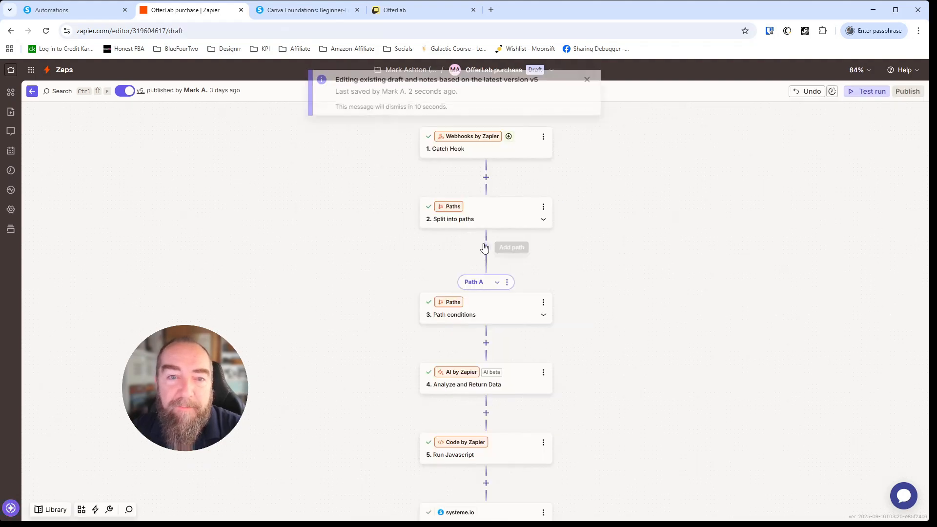
click(500, 277)
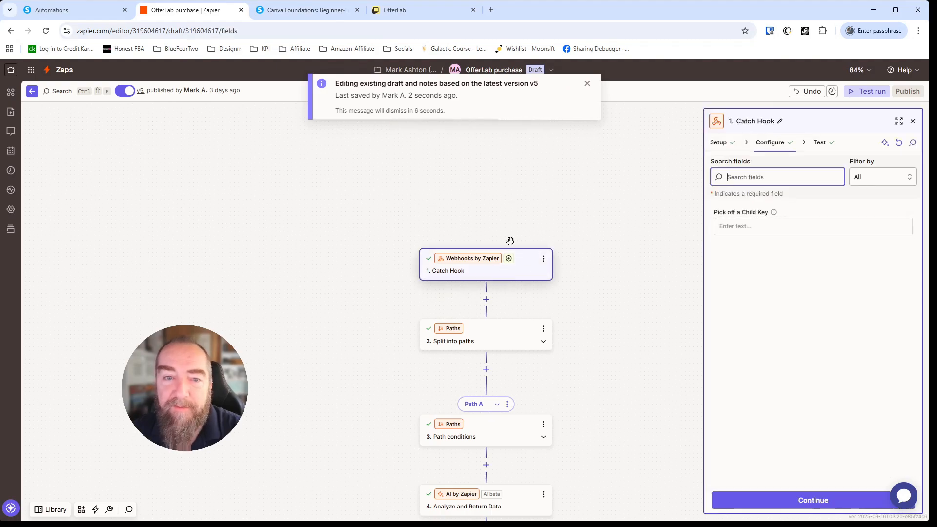
scroll(486, 254, up, 1)
scroll(523, 332, up, 5)
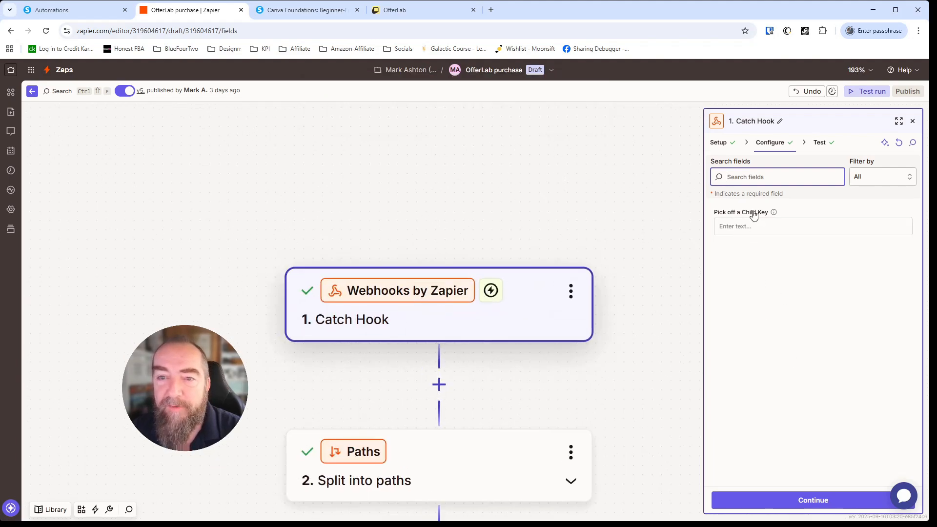
click(778, 494)
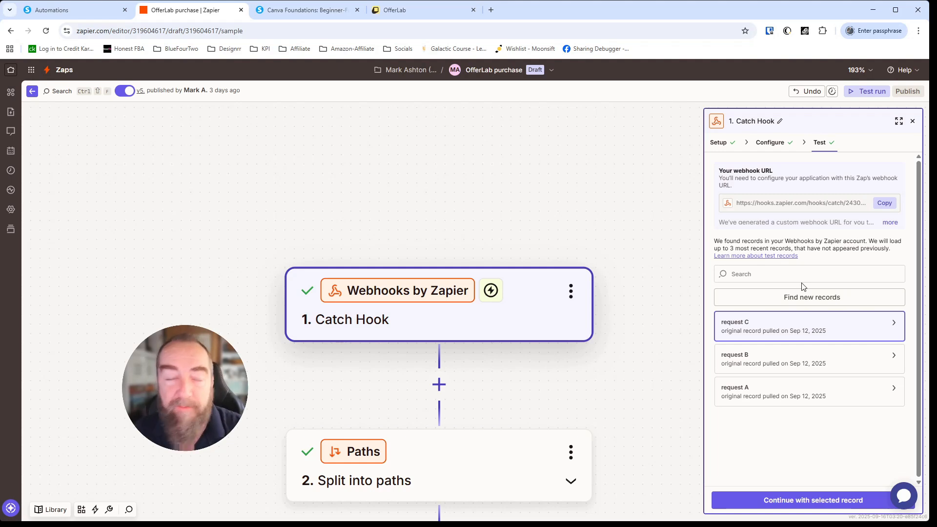
click(375, 5)
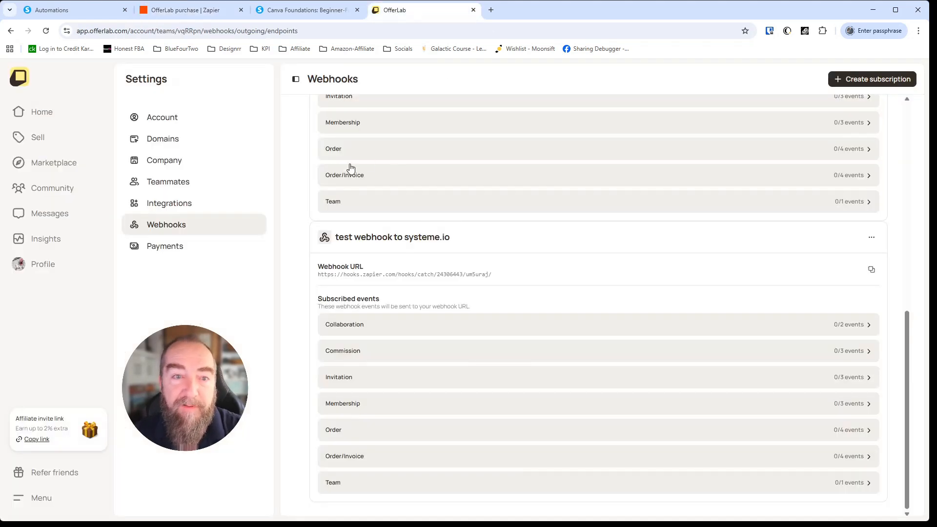
Step: Return to the 'OfferLab purchase' Zap editor listing test requests A, B and C
click(164, 13)
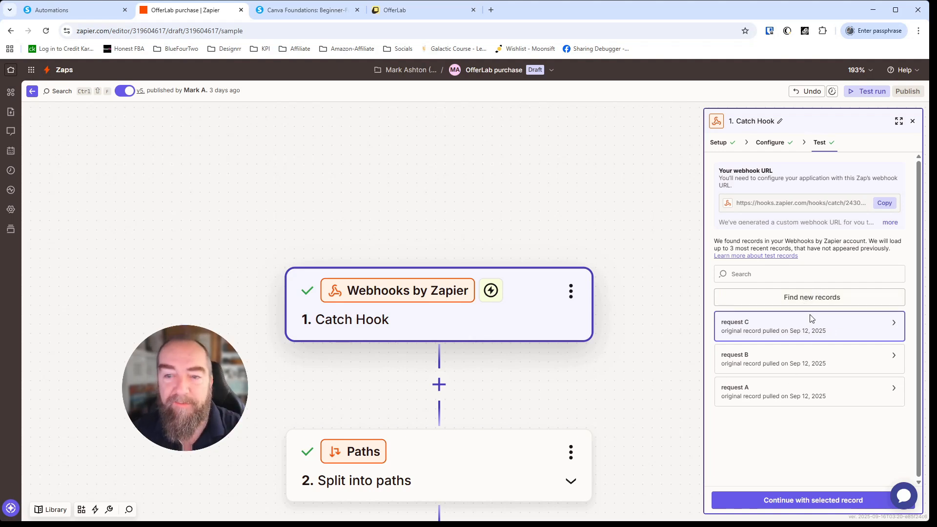
mouse_move(843, 327)
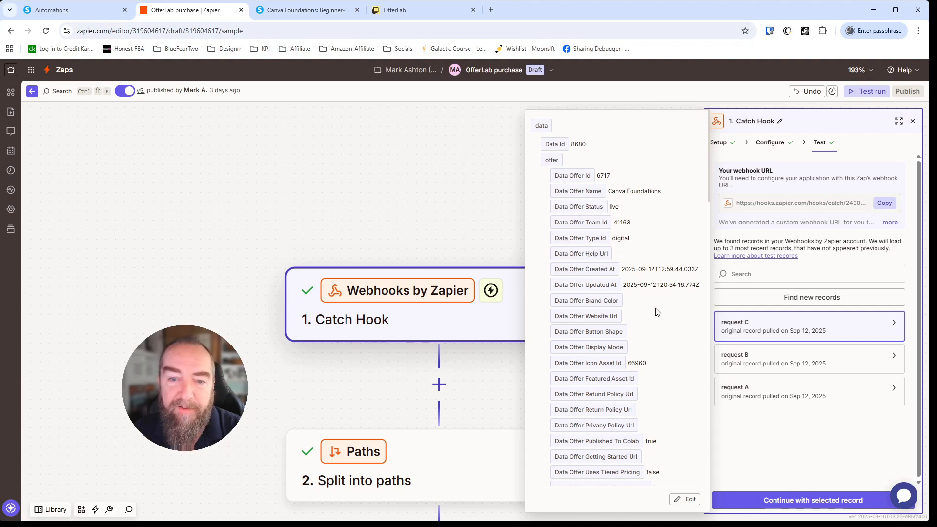
scroll(642, 306, down, 3)
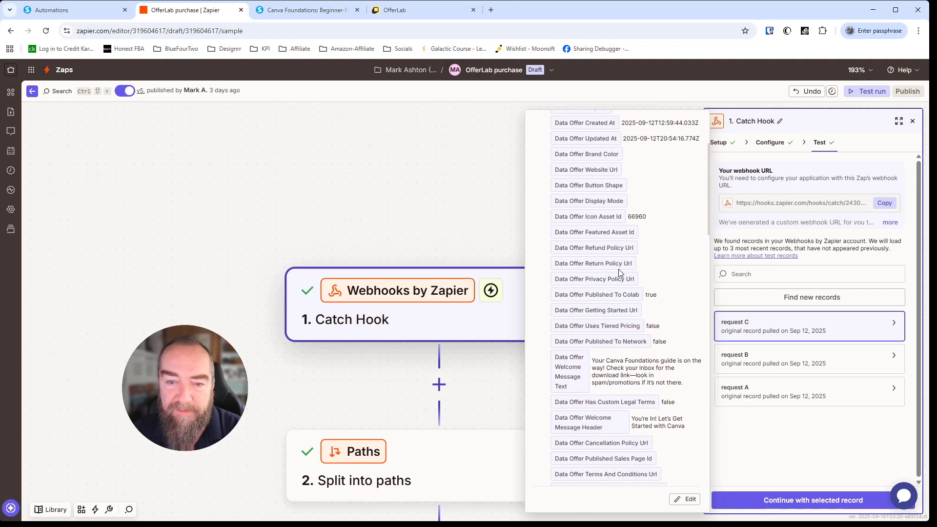
scroll(602, 308, down, 4)
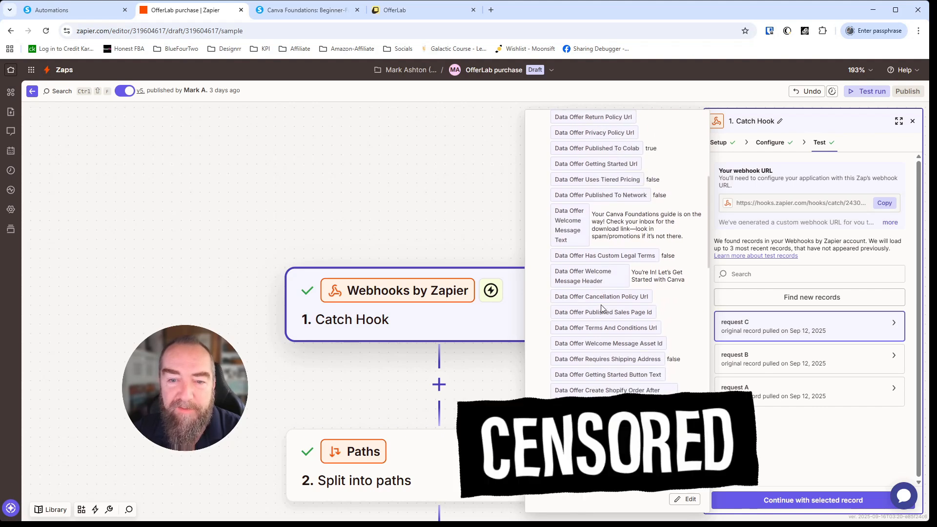
scroll(615, 315, up, 3)
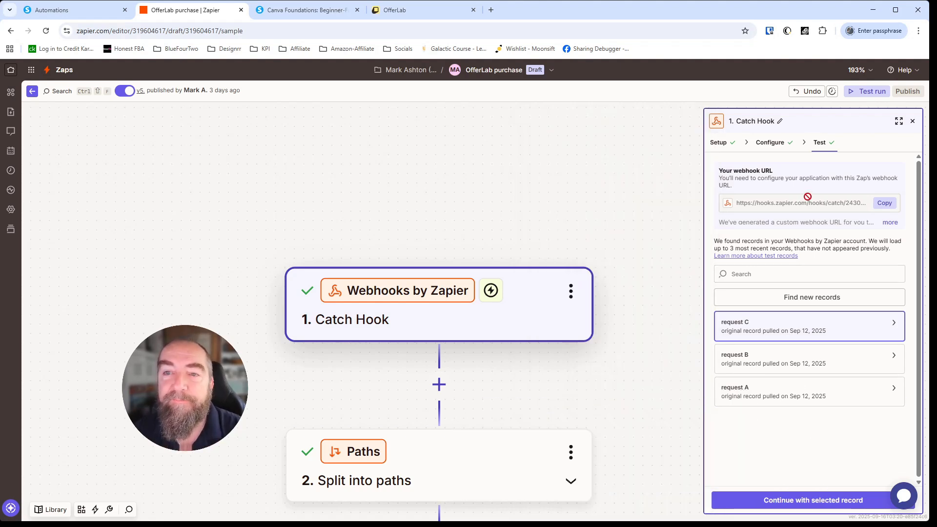
Step: Use request C as the trigger's test record and bring the Catch Hook step into view
click(833, 504)
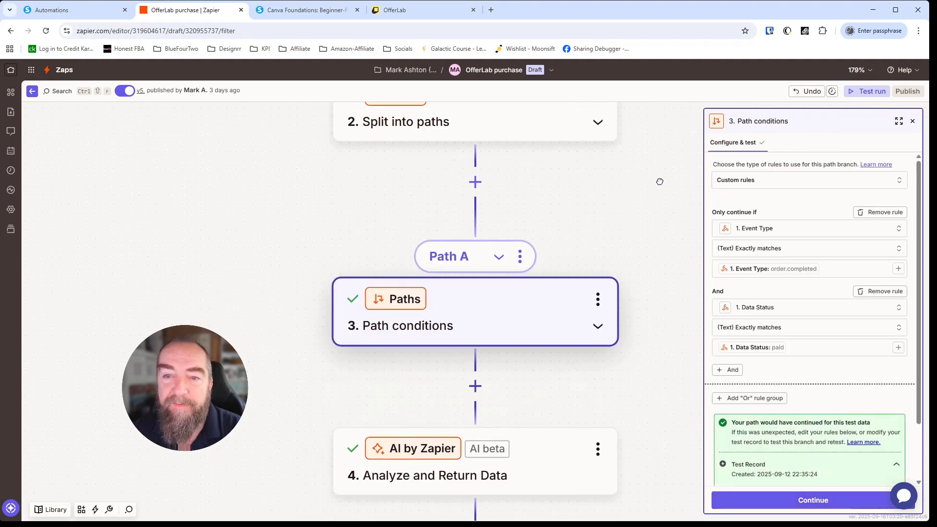
drag(657, 184, 657, 328)
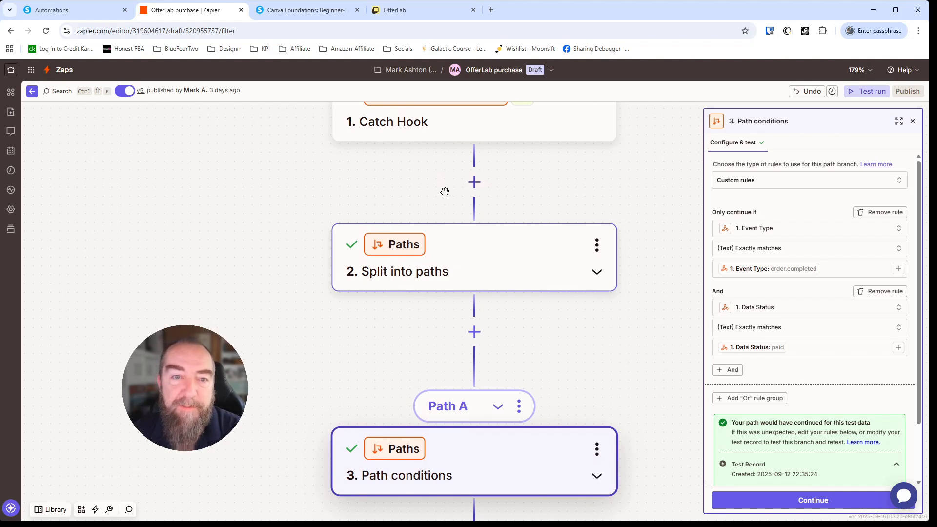
scroll(474, 184, up, 4)
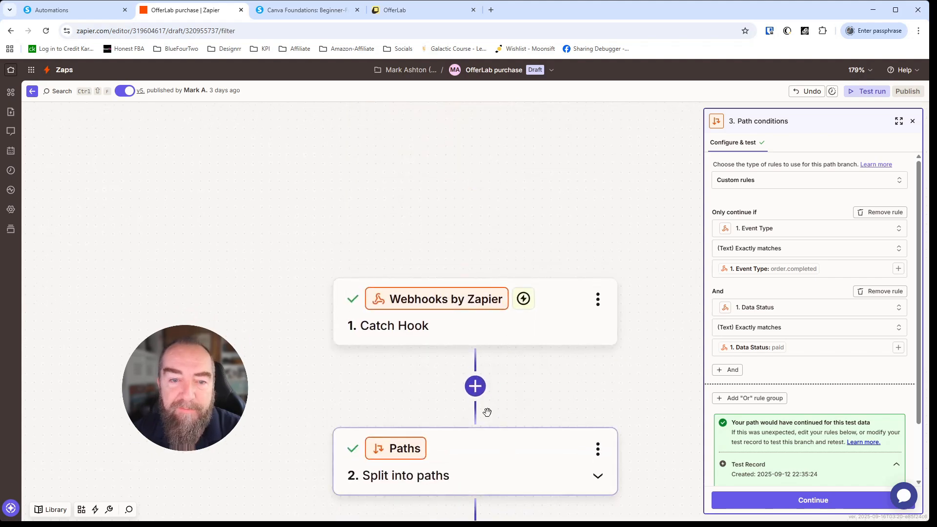
click(476, 387)
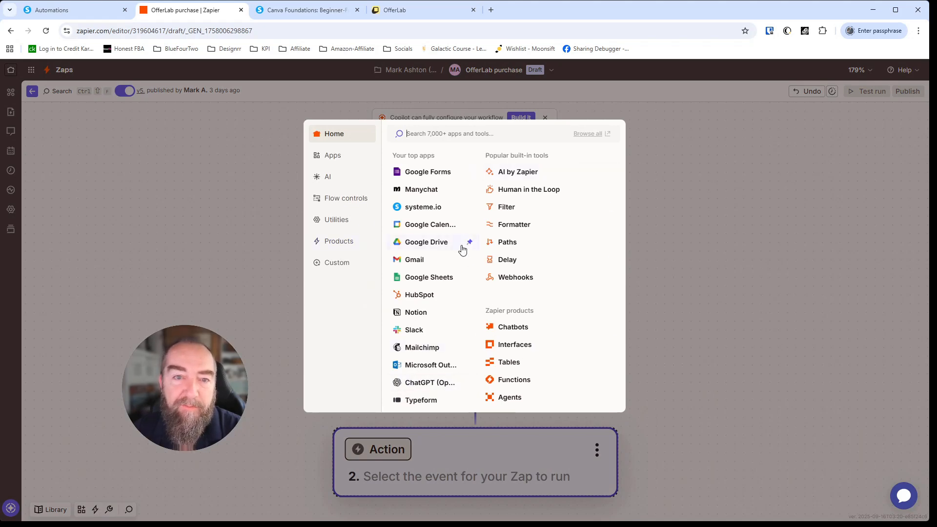
click(326, 197)
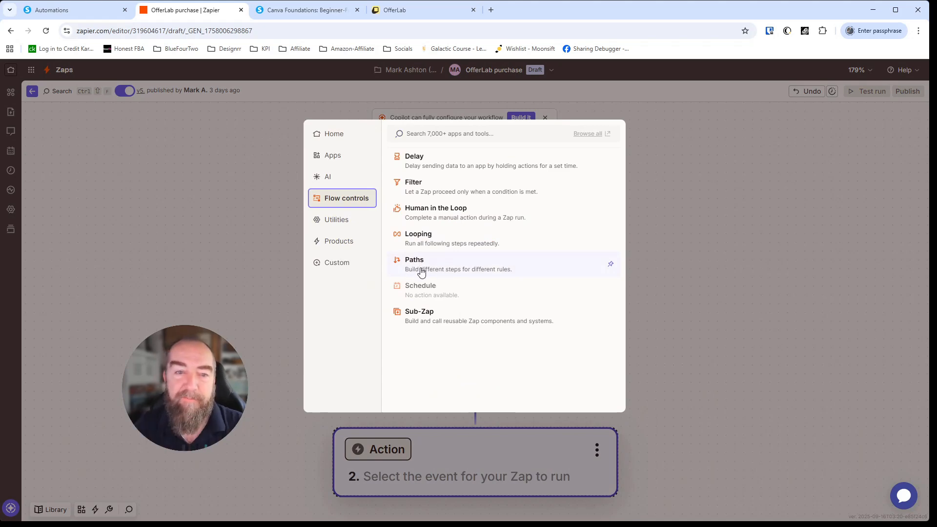
click(681, 166)
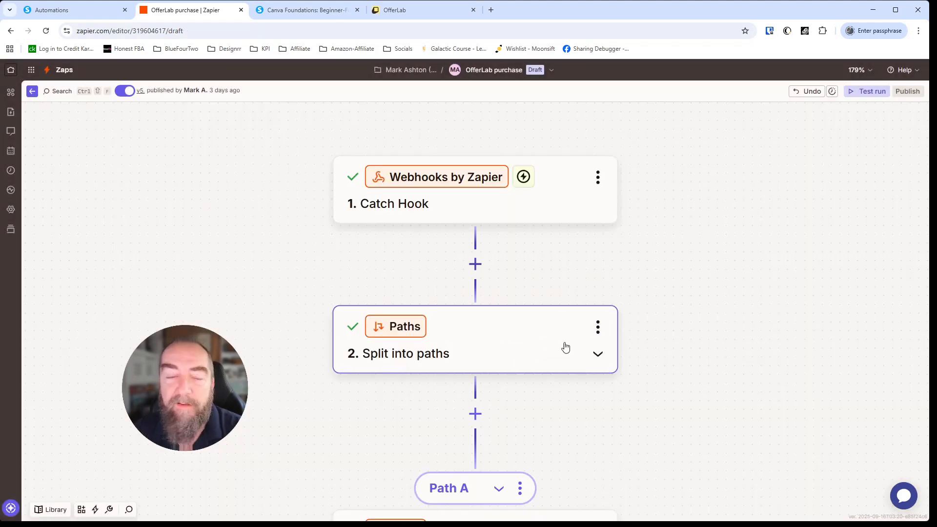
scroll(507, 281, down, 3)
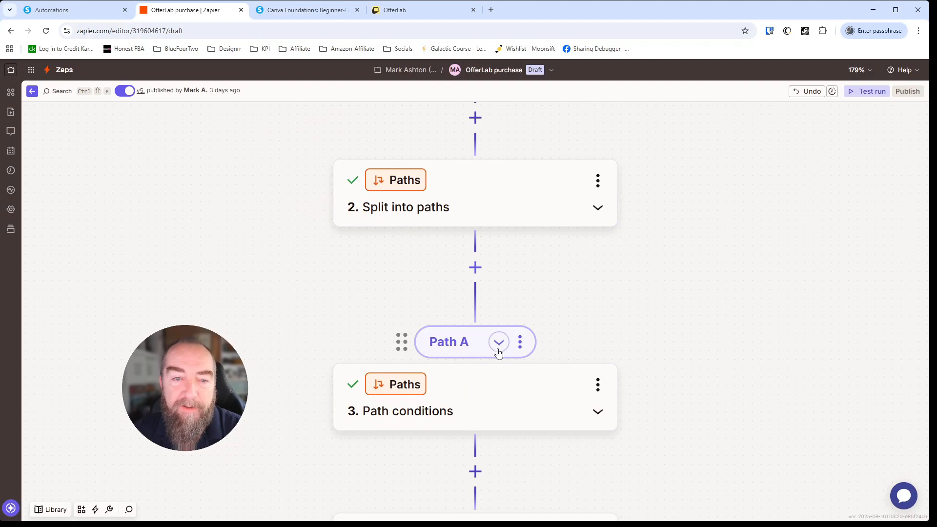
click(499, 389)
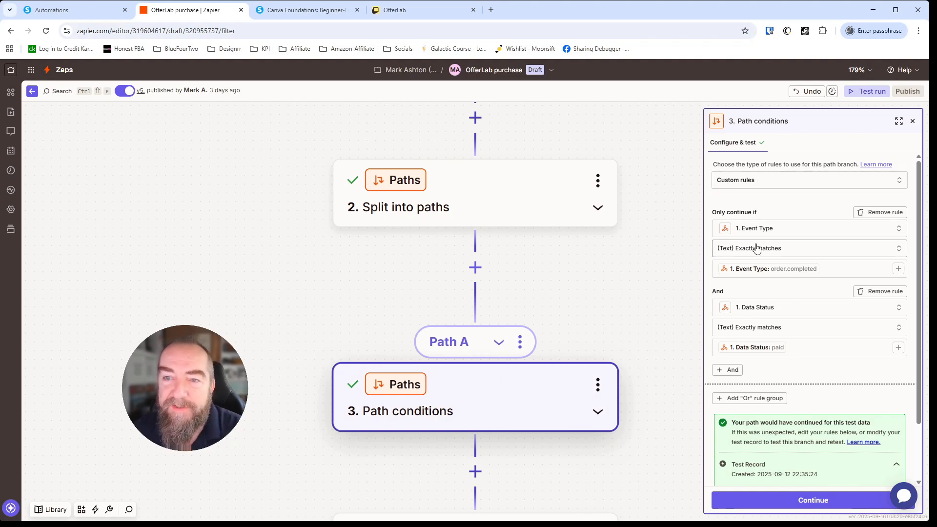
Step: Search the trigger data for the Event Type rule, trying 'price' and 'email'
click(802, 229)
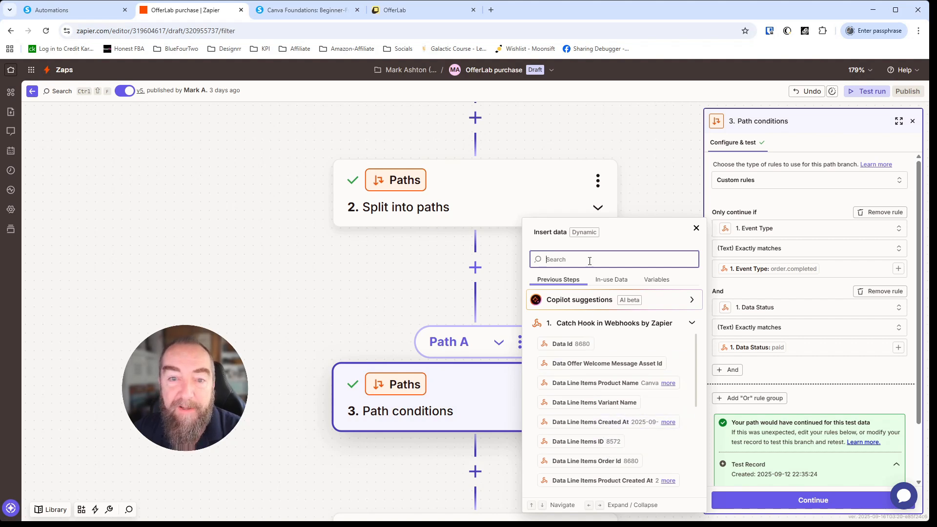
text(/)
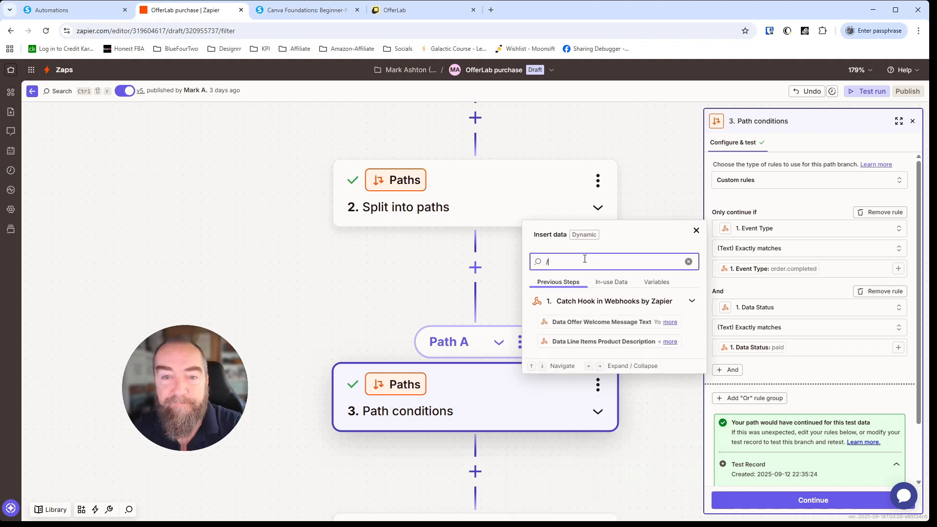
key(BackSpace)
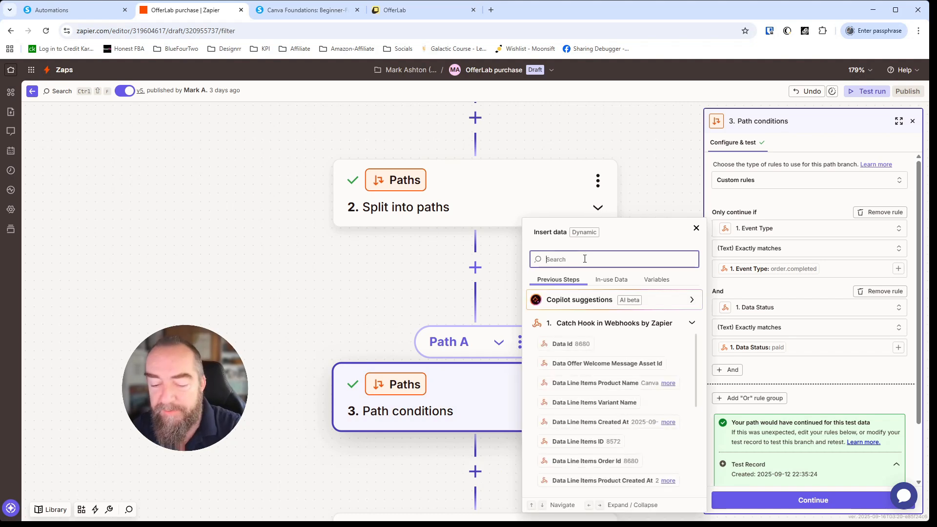
text(price)
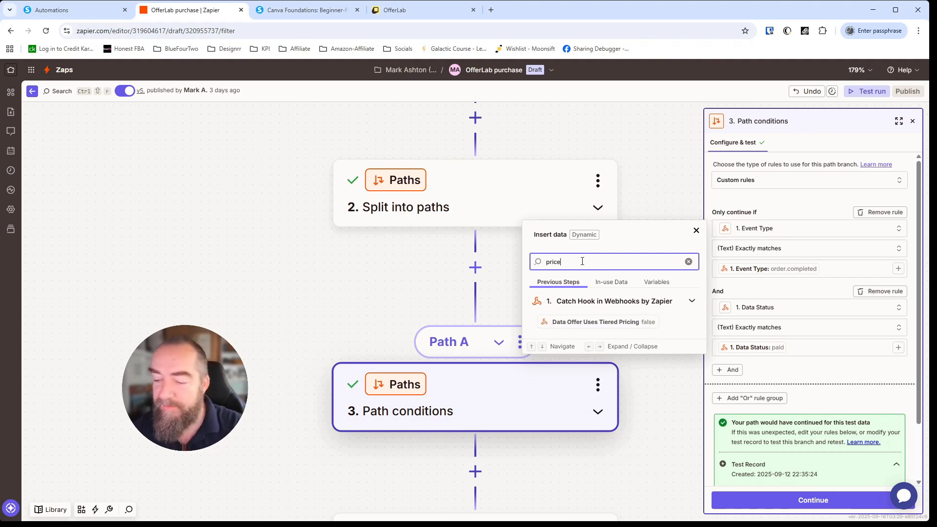
key(BackSpace)
key(BackSpace)
key(BackSpace)
key(BackSpace)
key(BackSpace)
text(ema)
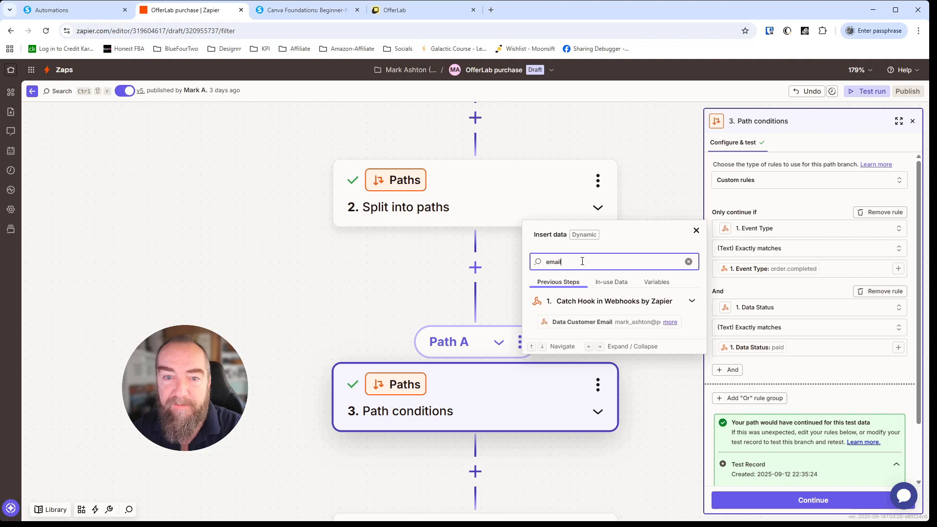
text(il)
key(BackSpace)
key(BackSpace)
key(BackSpace)
key(BackSpace)
key(BackSpace)
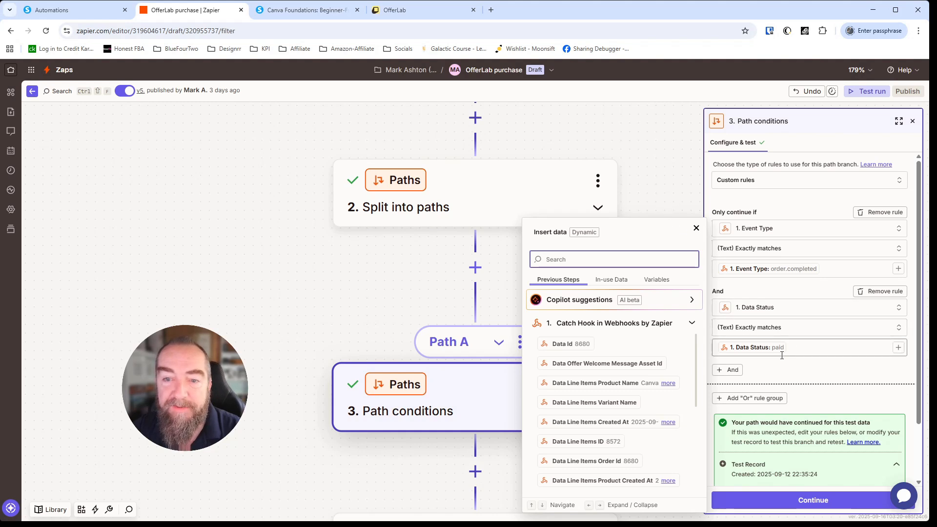
Step: Close the data picker, review the passing path test, and advance to Analyze and Return Data
click(697, 228)
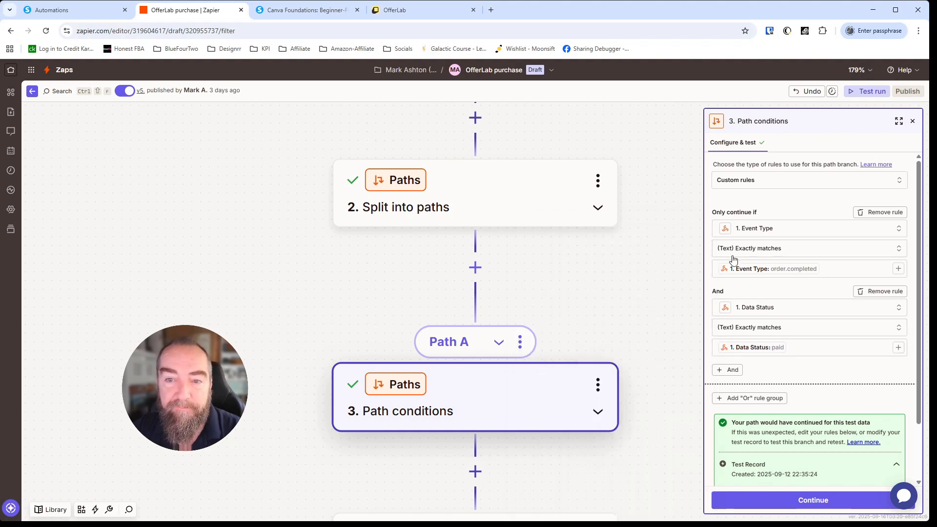
scroll(794, 289, down, 1)
scroll(794, 289, down, 1)
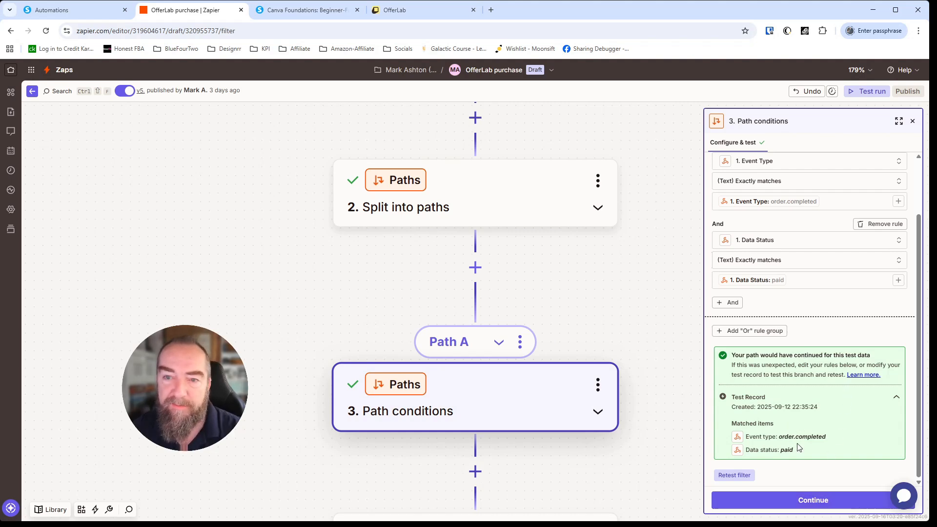
click(814, 501)
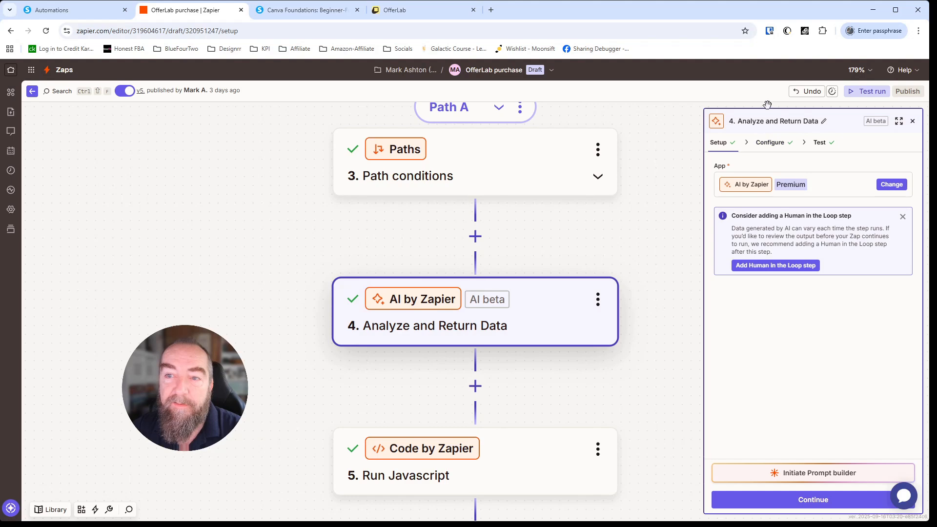
Step: Show the AI step's gpt-4o-mini settings and browse the customer name input's webhook fields for 'name'
click(773, 144)
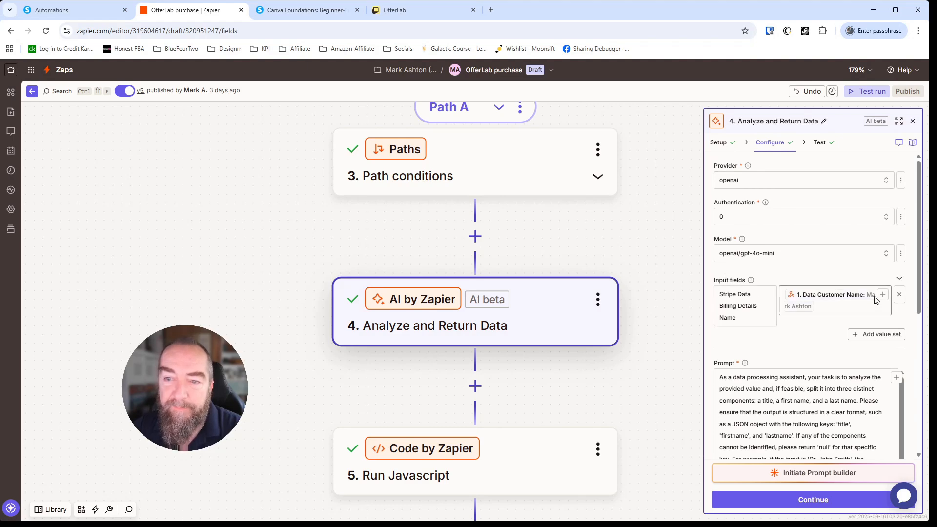
click(828, 307)
text(/)
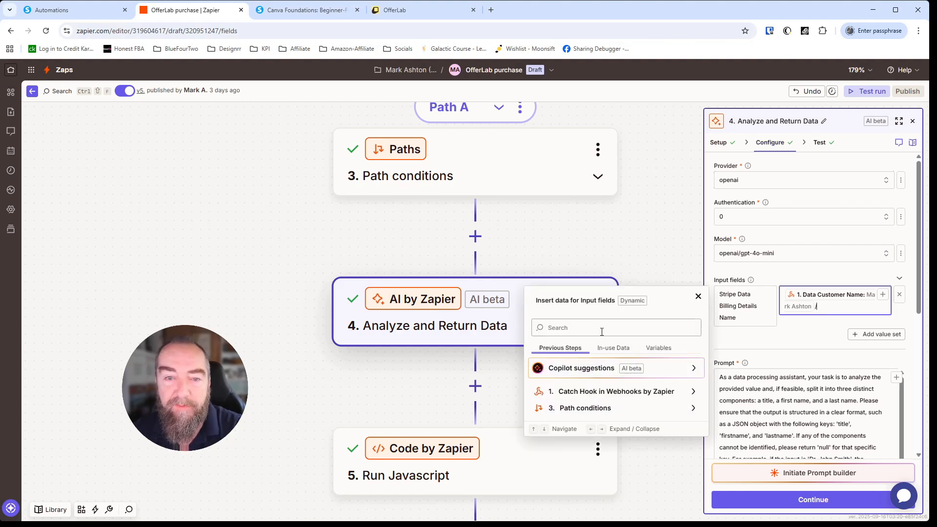
click(571, 328)
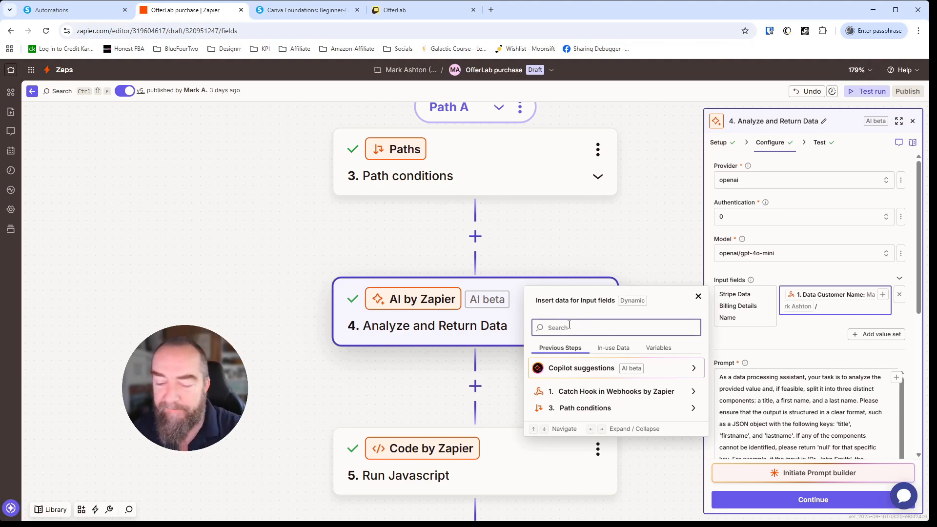
text(name)
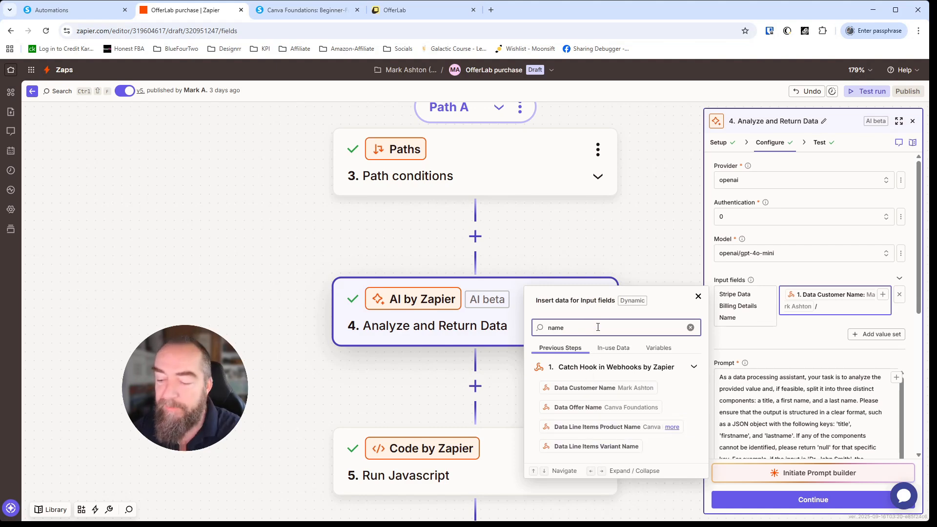
key(BackSpace)
key(BackSpace)
key(BackSpace)
key(BackSpace)
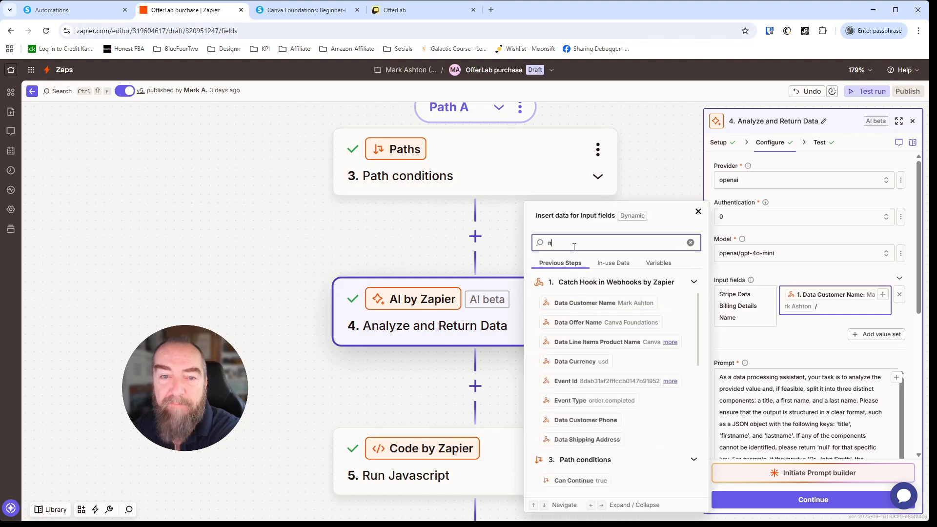
click(641, 256)
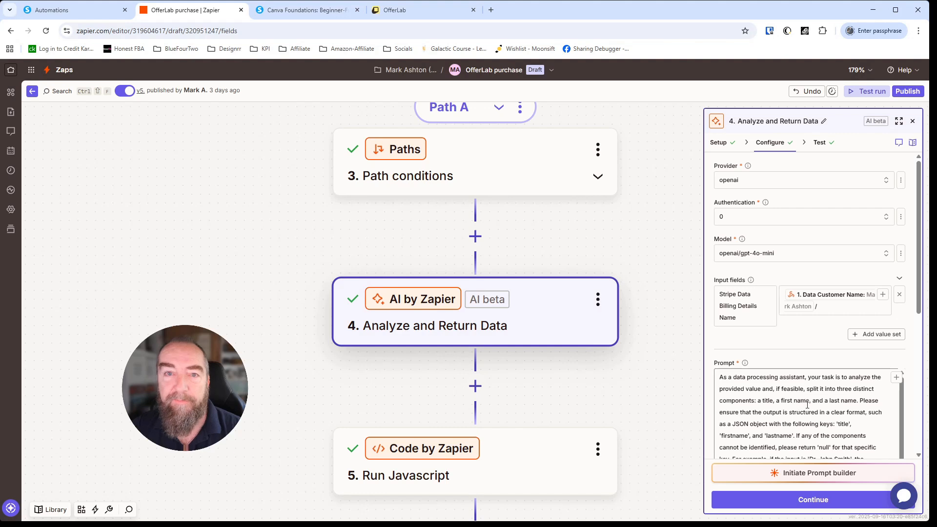
Step: Review the name-splitting prompt and Title, First Name, Last Name outputs, then view the test data
scroll(808, 405, down, 2)
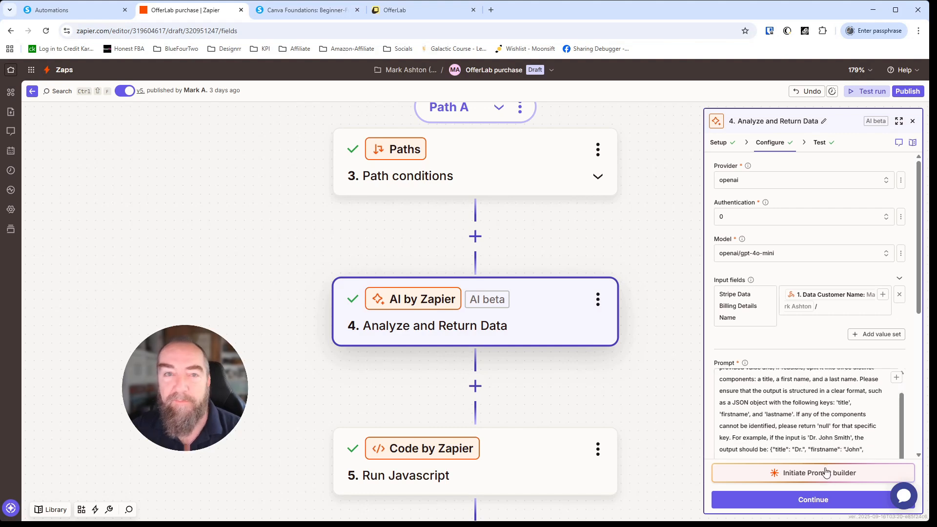
scroll(786, 425, up, 2)
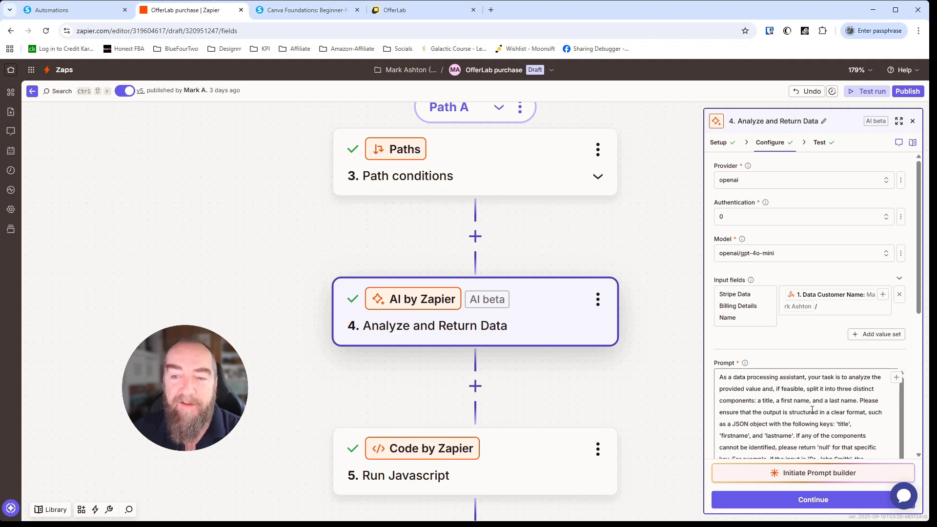
scroll(850, 407, down, 2)
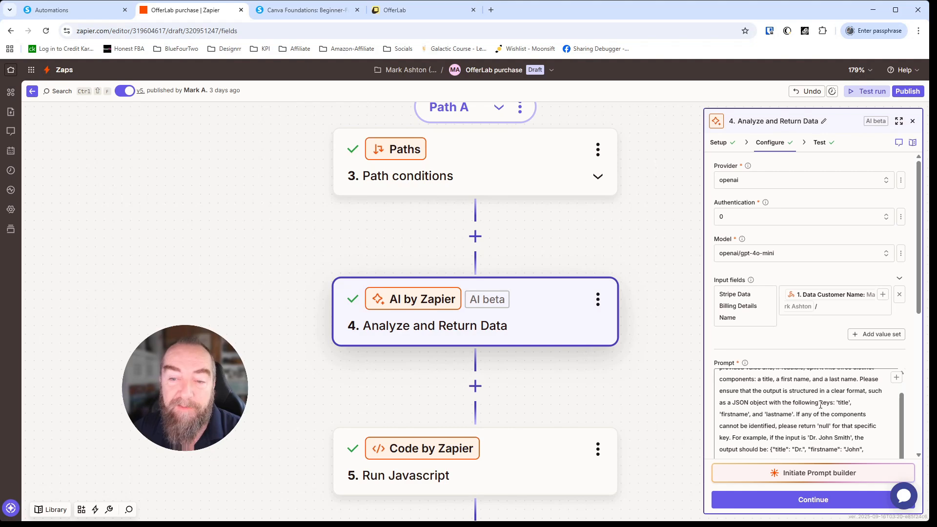
scroll(821, 405, down, 1)
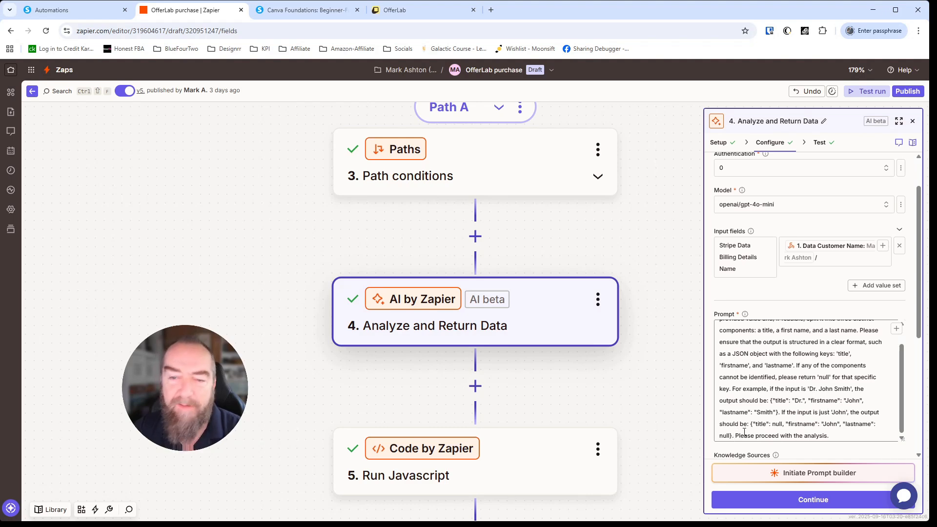
scroll(794, 438, down, 5)
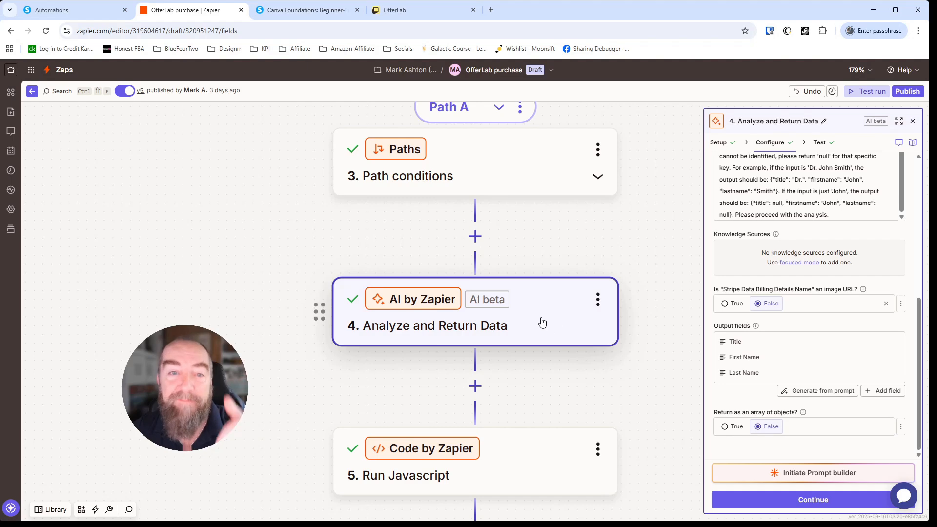
click(813, 500)
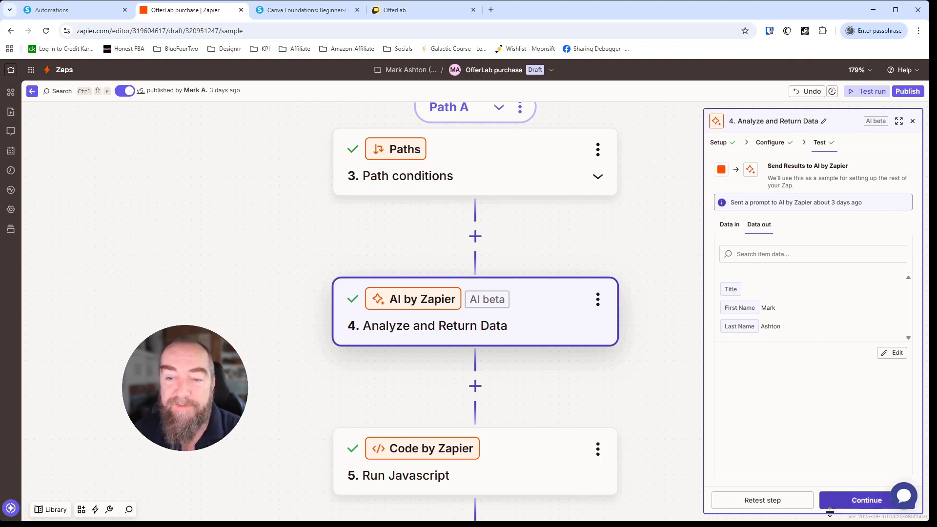
Step: Advance to step 5, Run Javascript, showing the product input and tag-mapping code
click(859, 500)
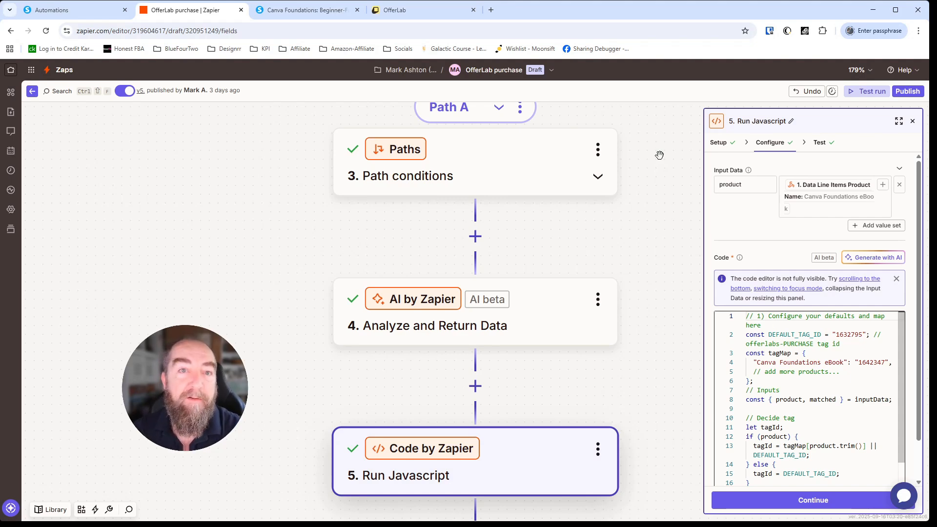
Step: Check that the canva-foundations-PURCHASE tag's URL ID is 1642347, matching the Zap's code
click(72, 13)
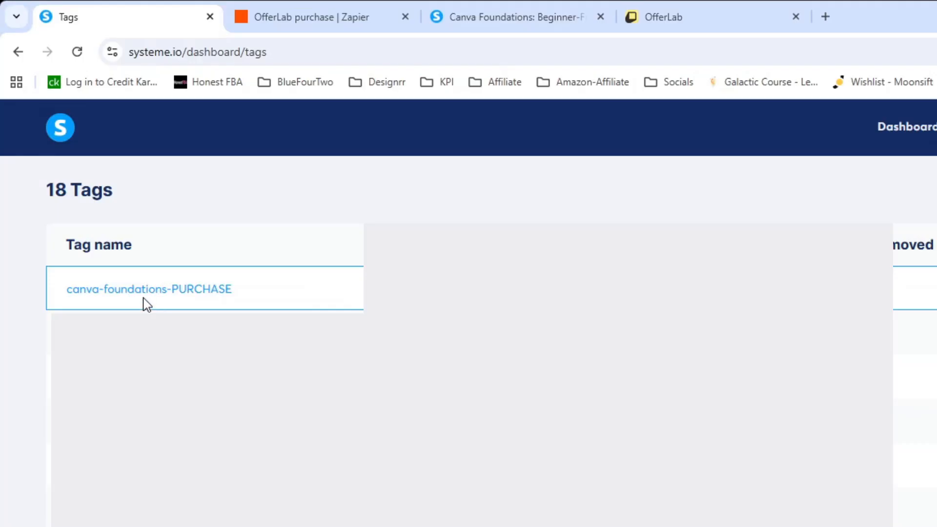
click(188, 300)
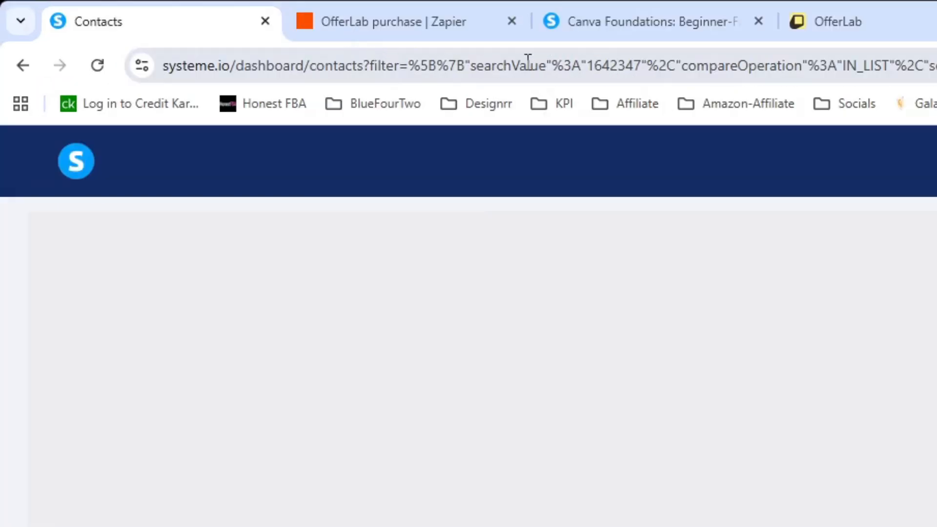
click(605, 65)
double_click(676, 65)
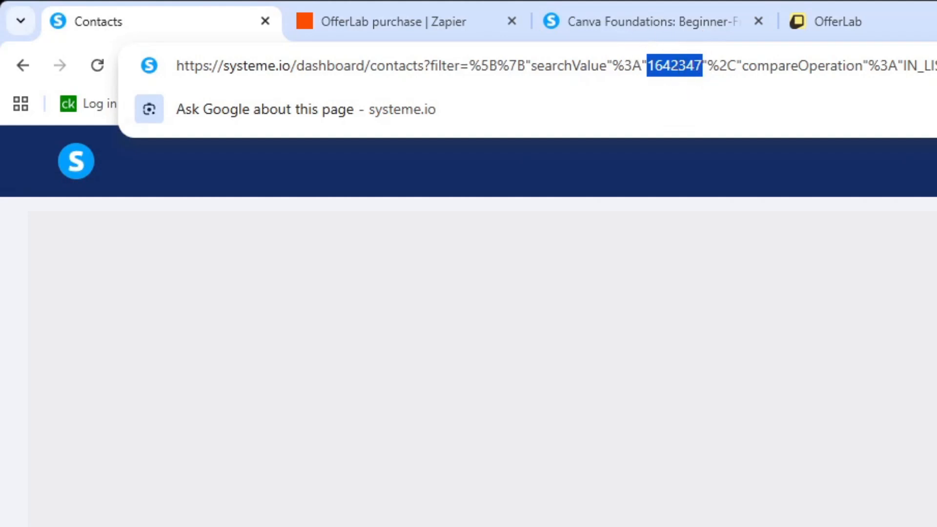
key(alt+Left)
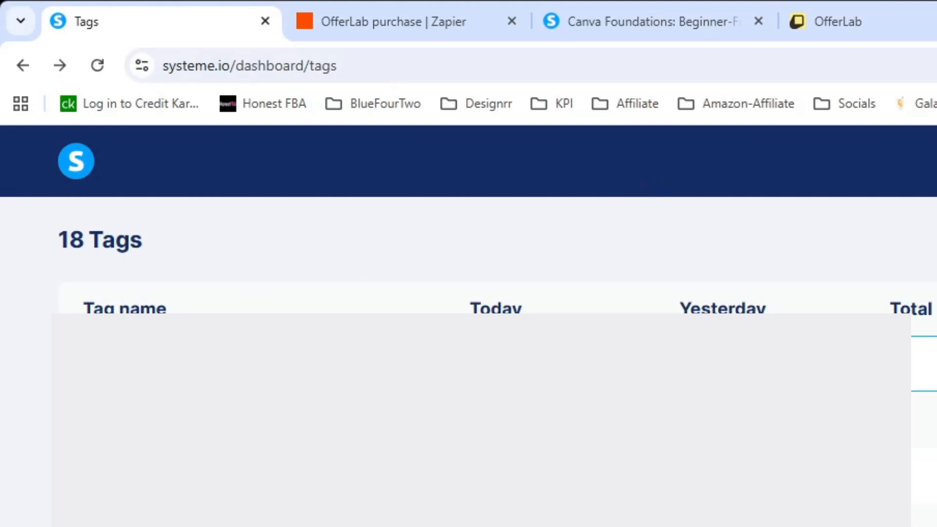
click(376, 21)
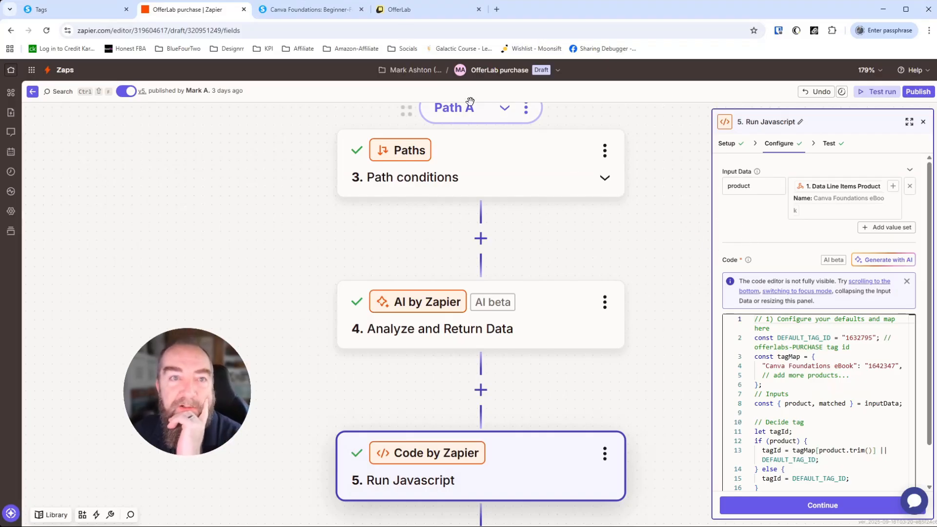
click(62, 11)
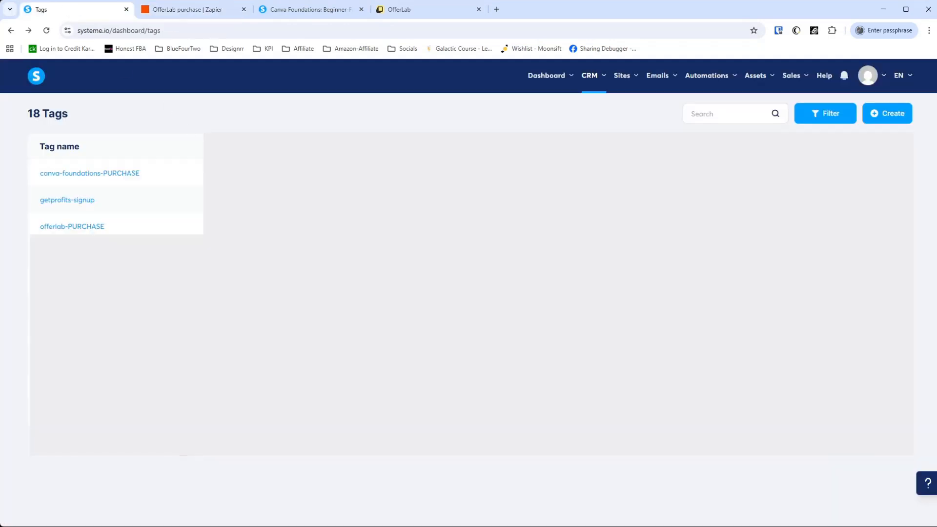
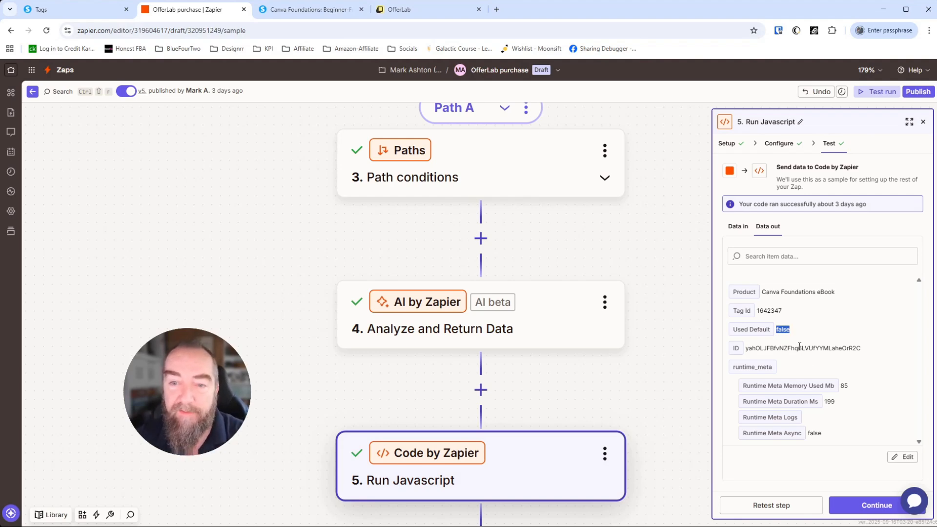
Step: Confirm the Run Javascript output Tag Id 1642347 and move on to systeme.io step 6
double_click(766, 310)
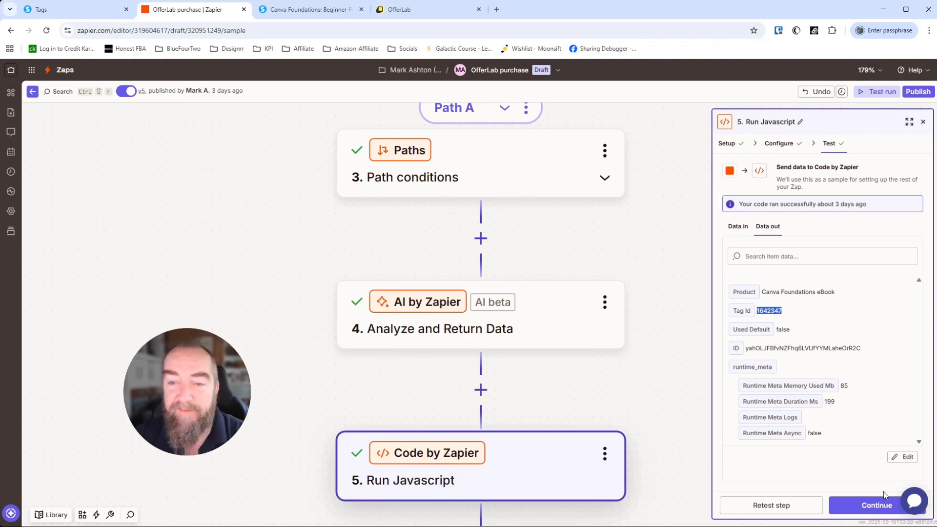
click(878, 505)
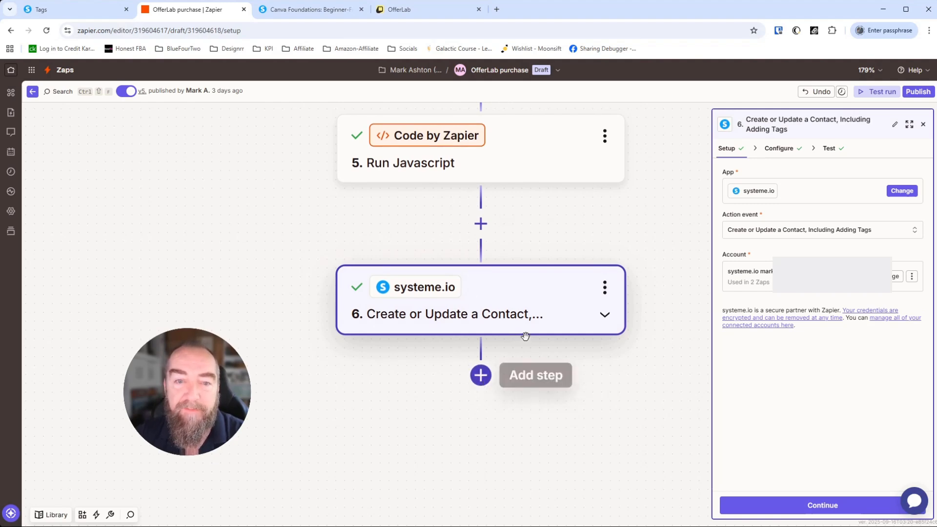
Step: Start adding a step 7 after the systeme.io step, then cancel and return to step 6
click(481, 376)
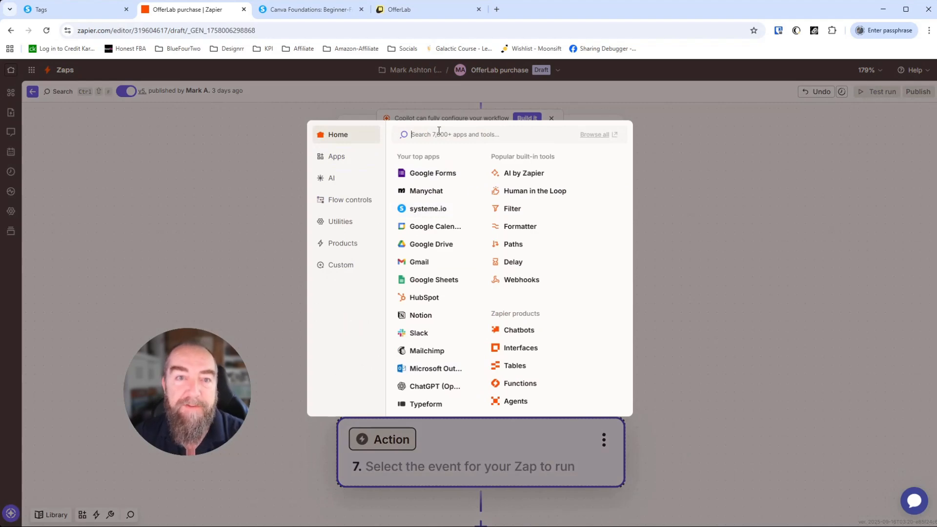
click(753, 263)
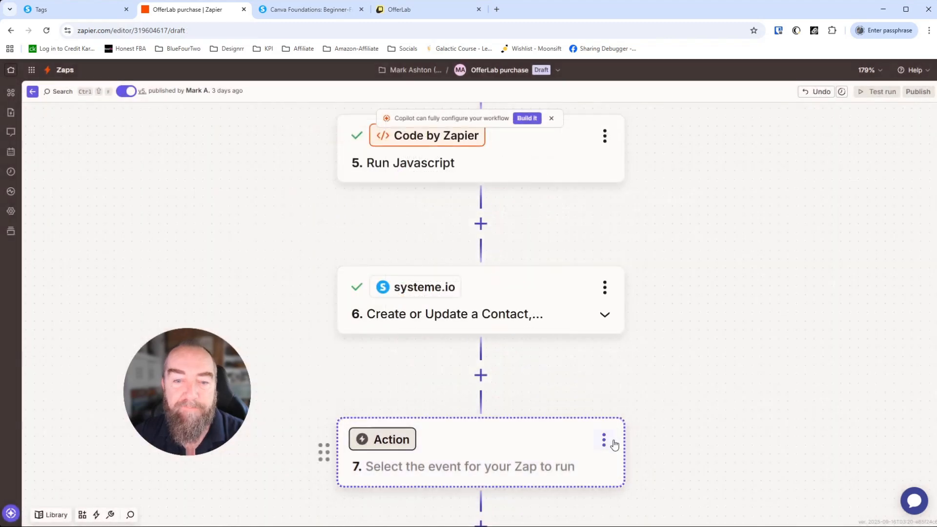
click(727, 151)
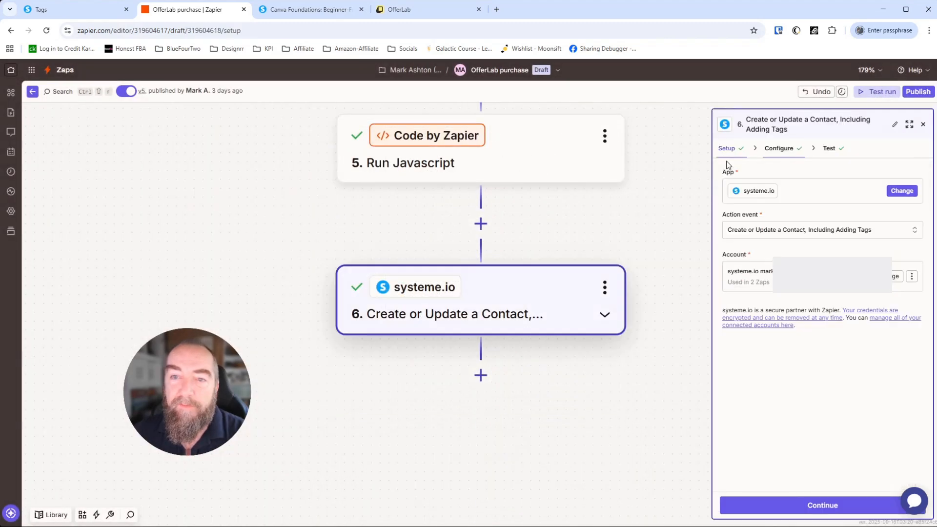
Step: Review the systeme.io action event list, leave it unchanged, and continue to field mapping
click(792, 235)
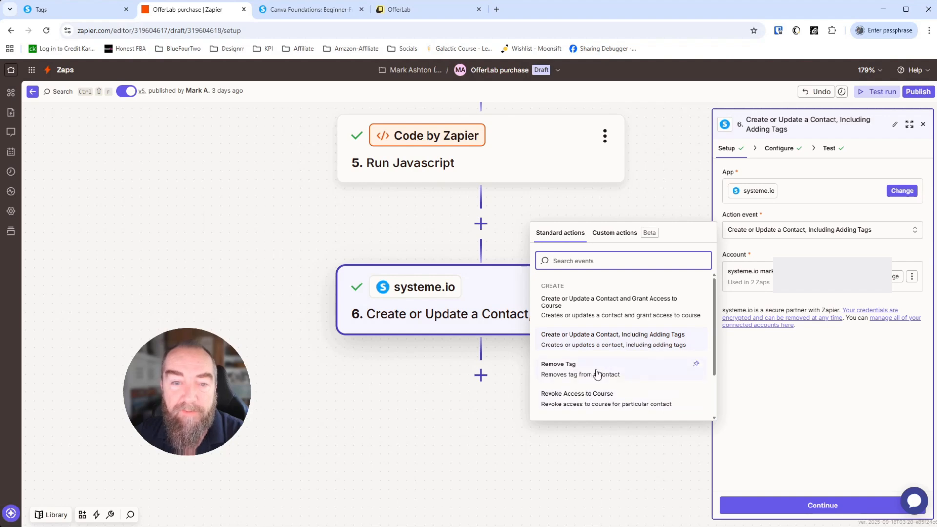
scroll(613, 385, down, 2)
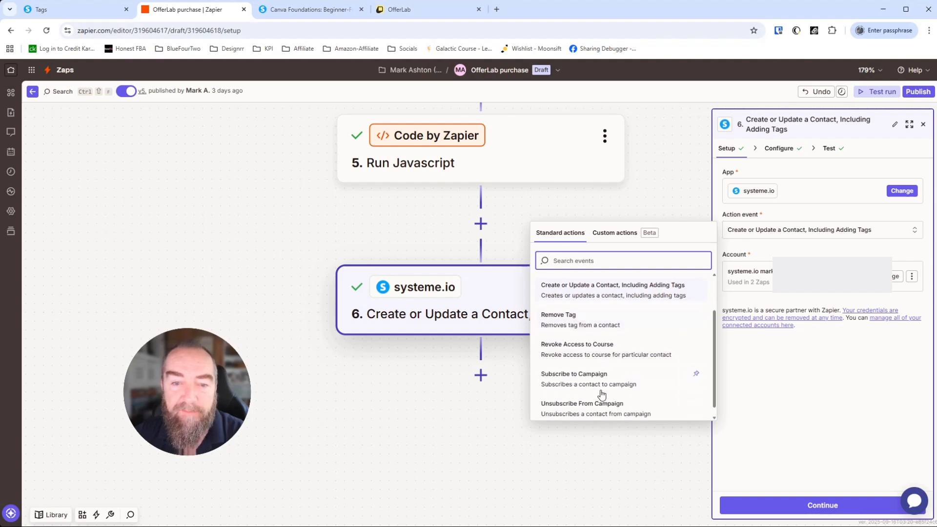
scroll(605, 385, up, 2)
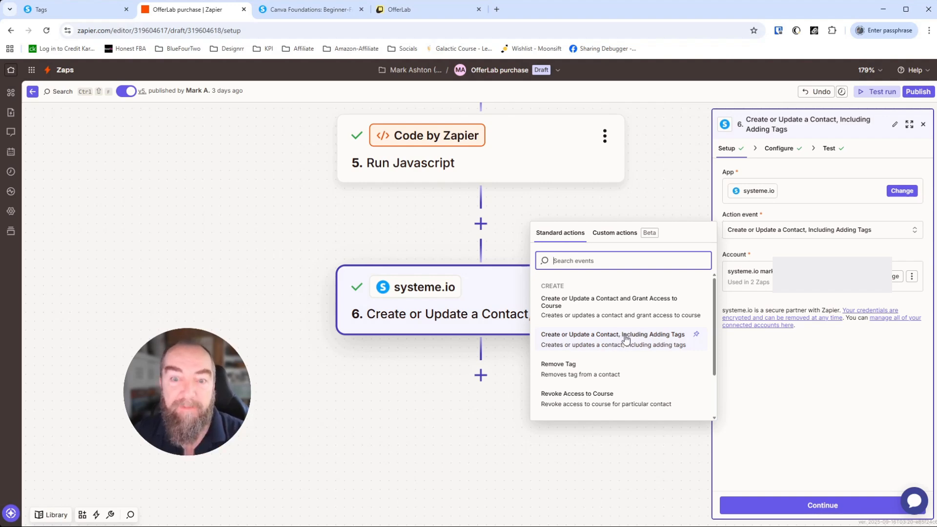
click(928, 217)
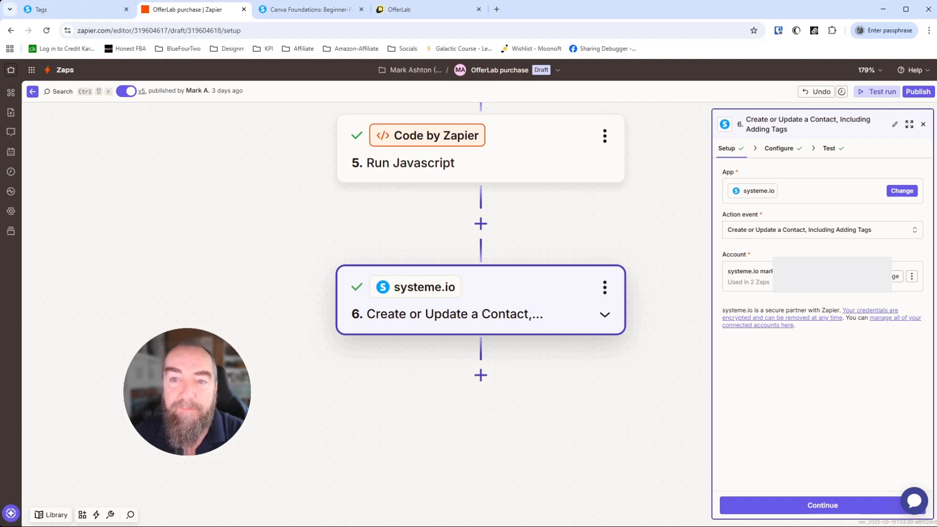
click(810, 504)
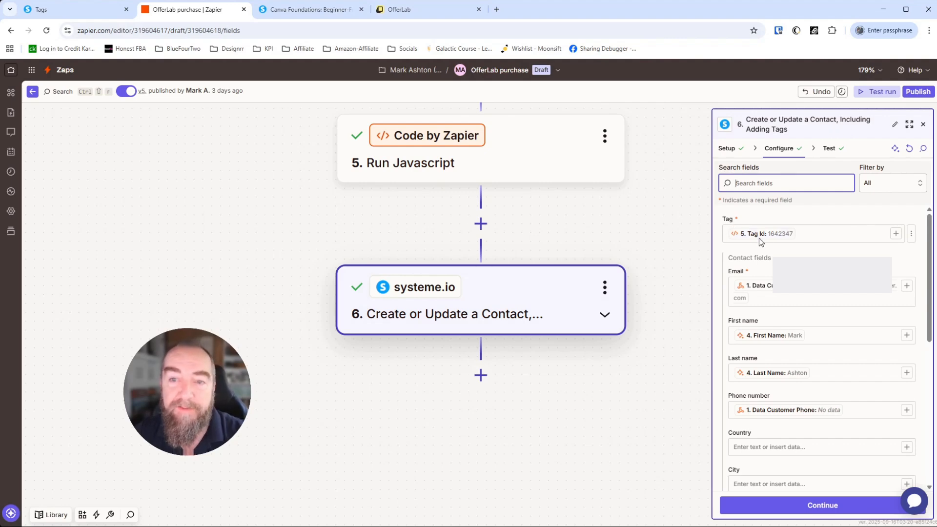
Step: Set Tag to the static systeme.io tag getprofits-signup and preview the test data
click(912, 237)
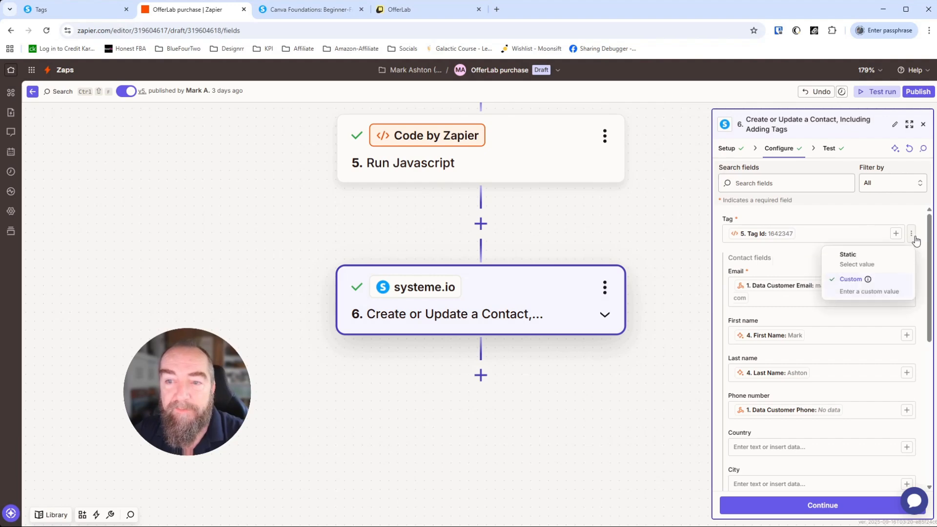
click(852, 257)
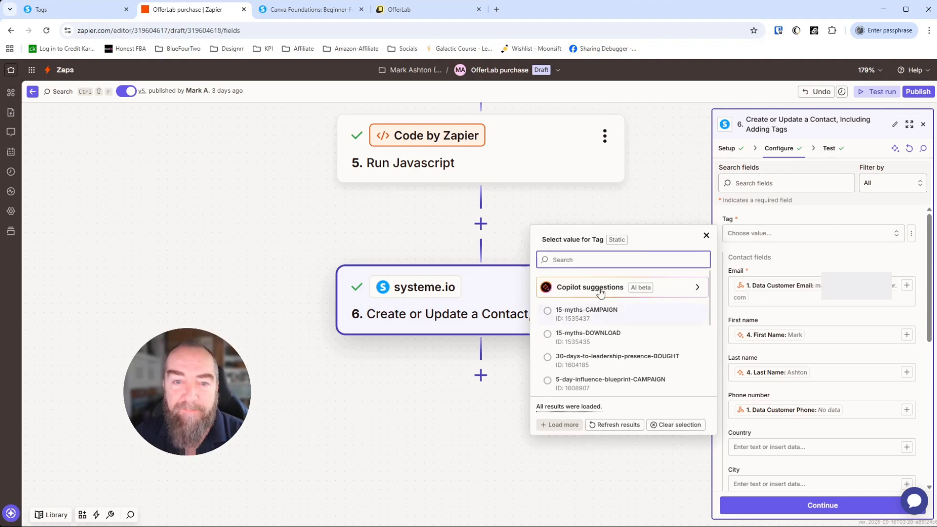
scroll(609, 346, down, 1)
scroll(608, 346, down, 5)
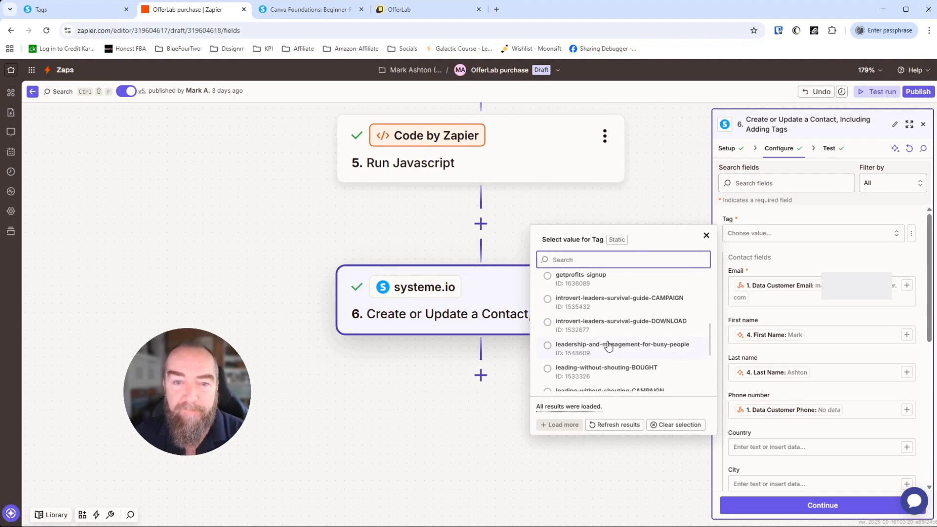
click(583, 282)
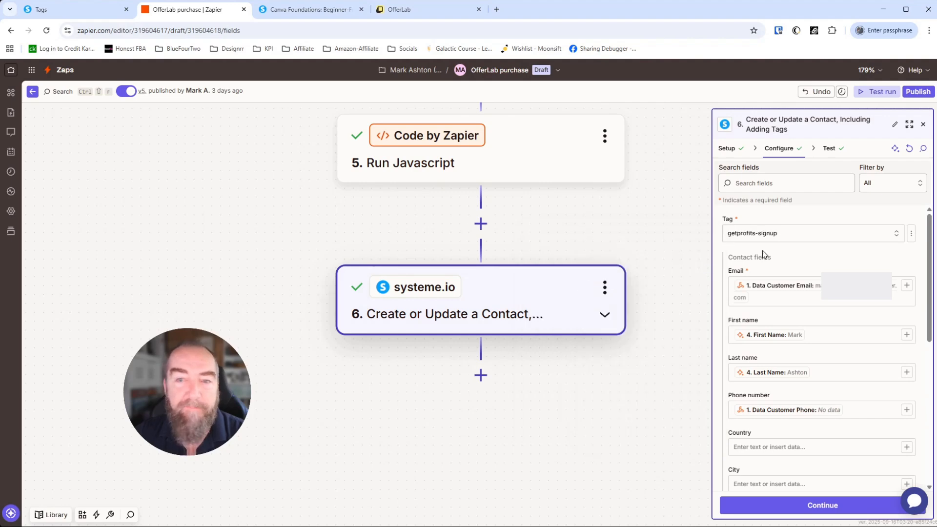
click(828, 149)
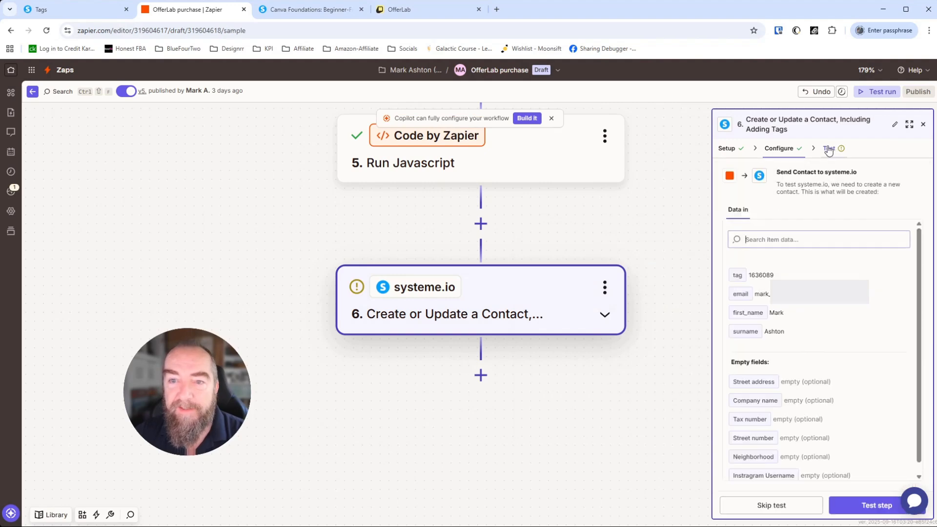
Step: Check the sent tag ID 1636089, review the tag list, and switch Tag to a custom value
double_click(764, 275)
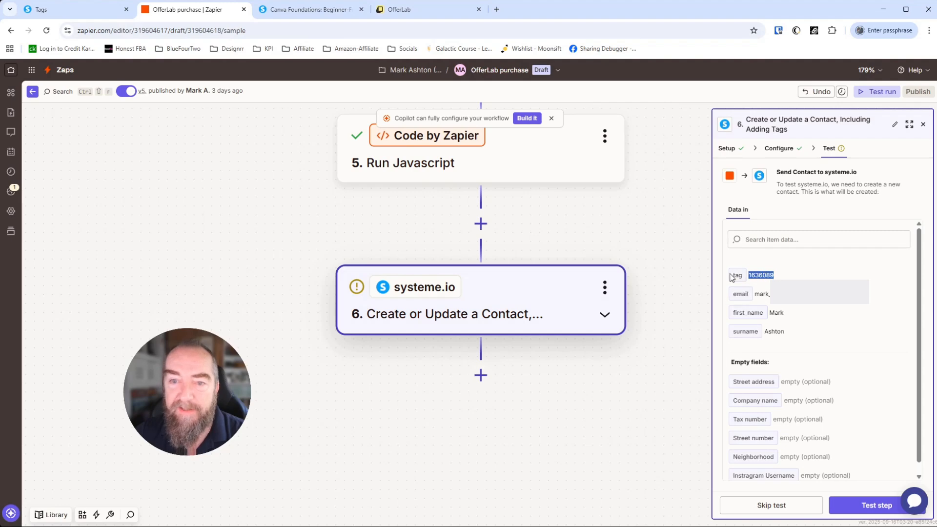
click(780, 148)
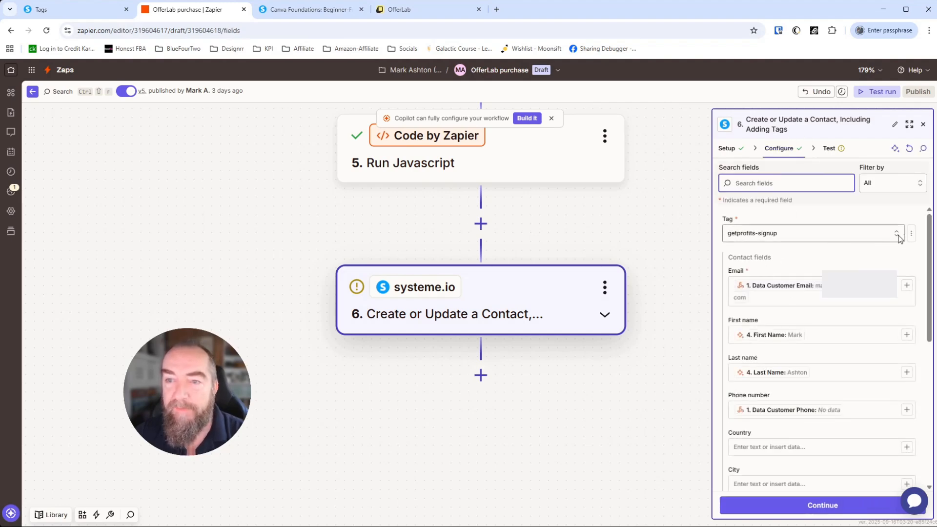
click(825, 238)
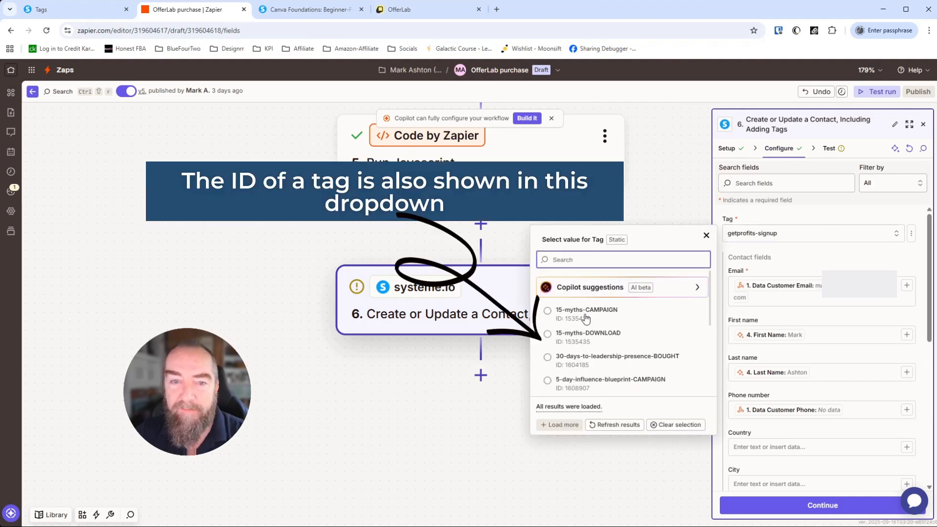
click(803, 234)
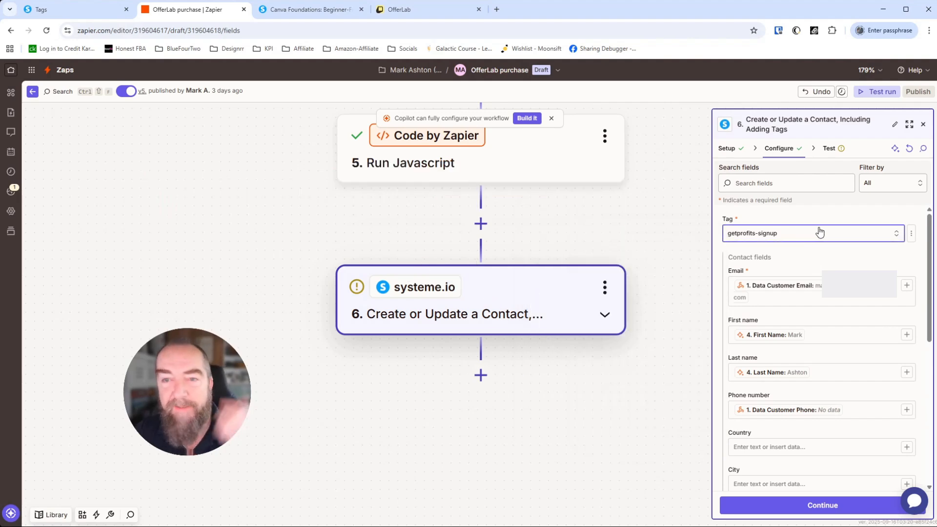
click(911, 236)
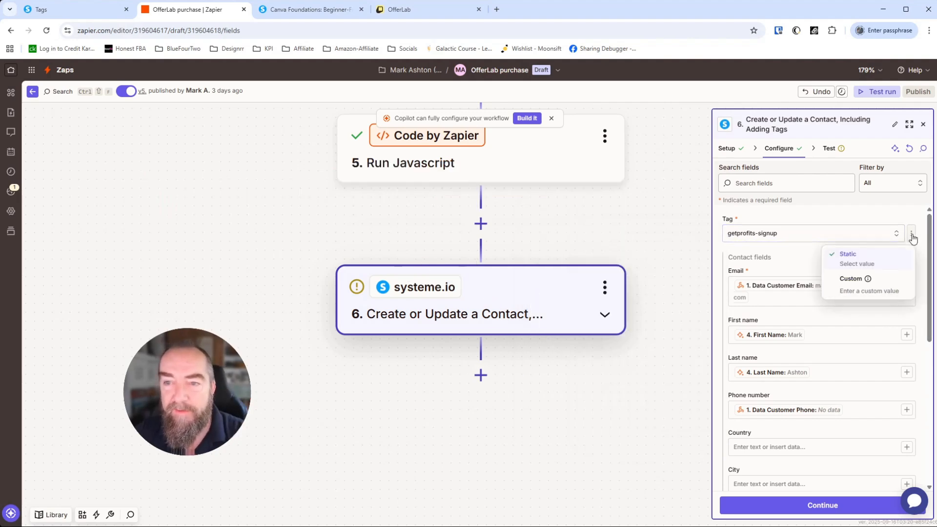
click(848, 292)
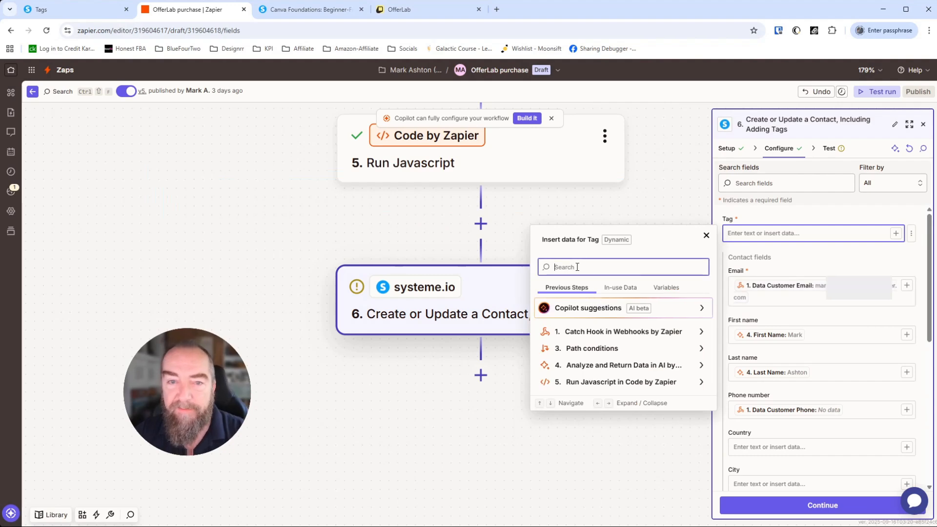
Step: Map the Tag field to the Run Javascript step's Tag Id 1642347
text(/)
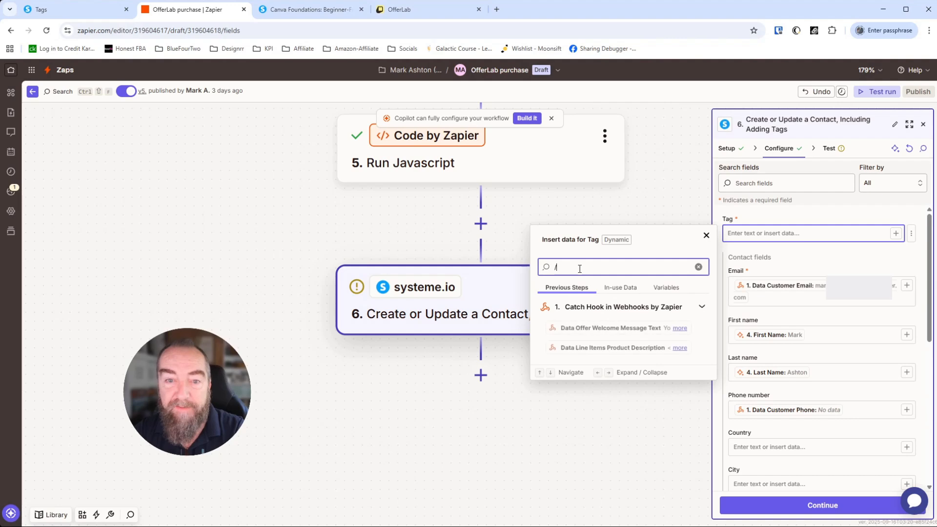
text(tag)
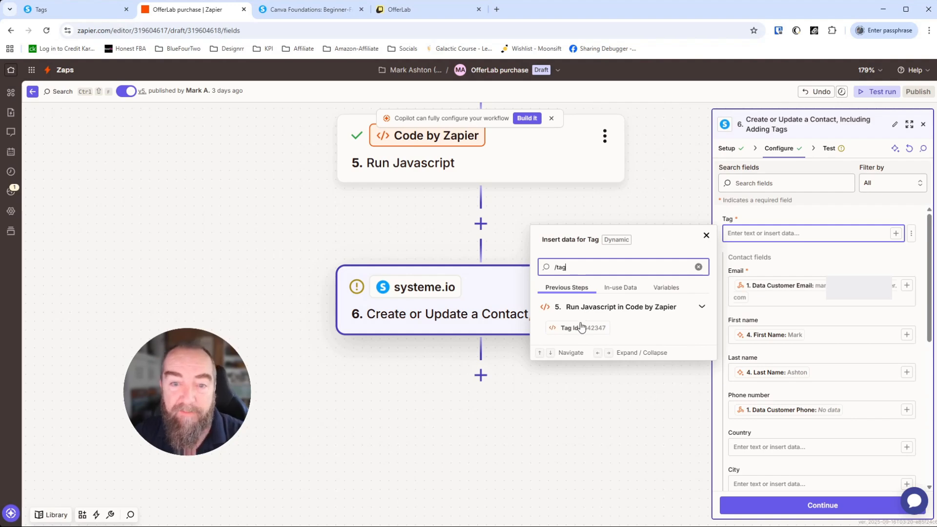
click(577, 328)
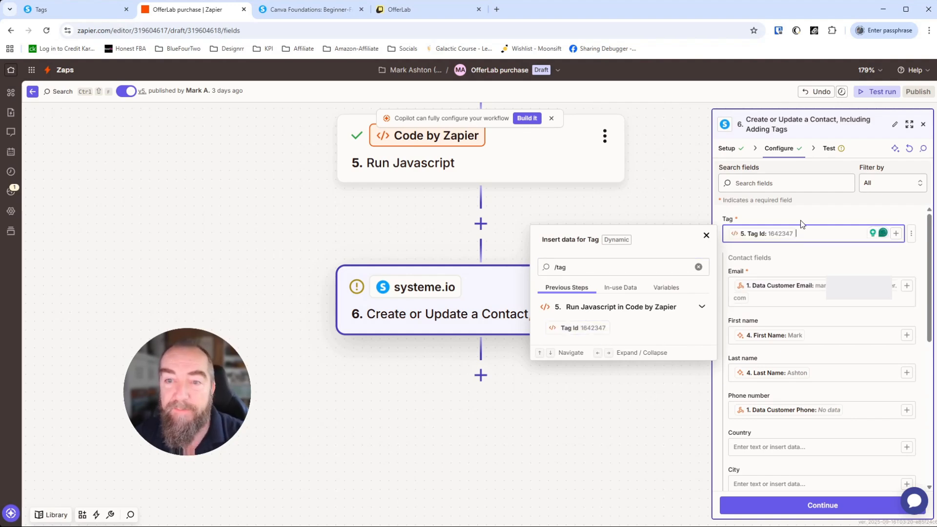
click(816, 212)
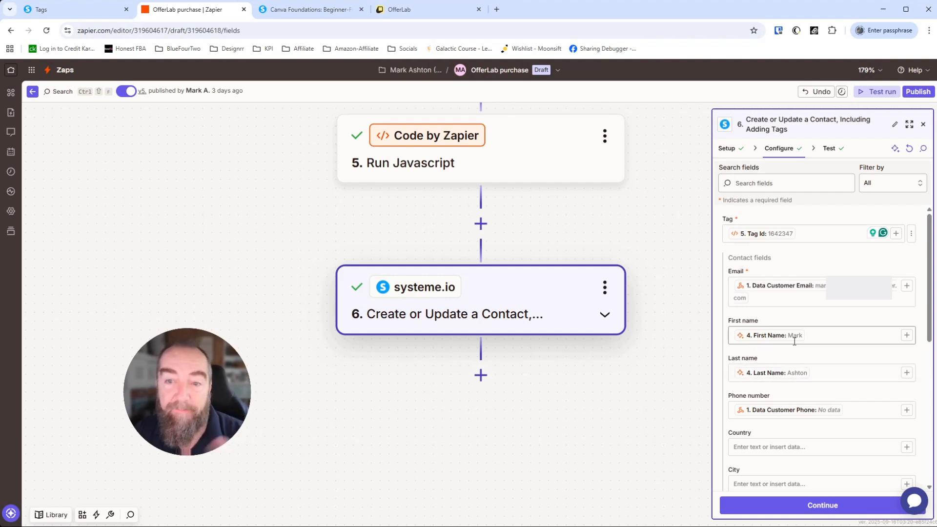
Step: Browse the First name data picker, remove the stray slash, and finish configuring the step
click(845, 334)
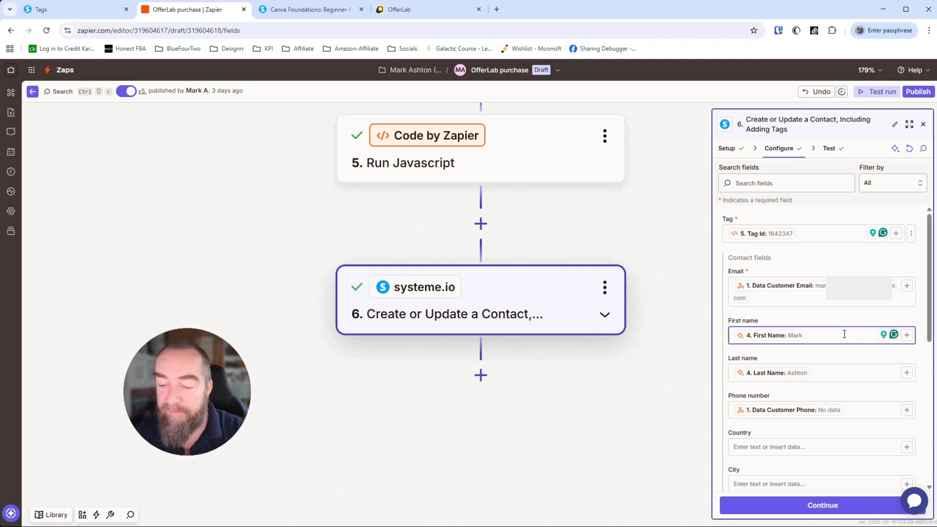
text(/)
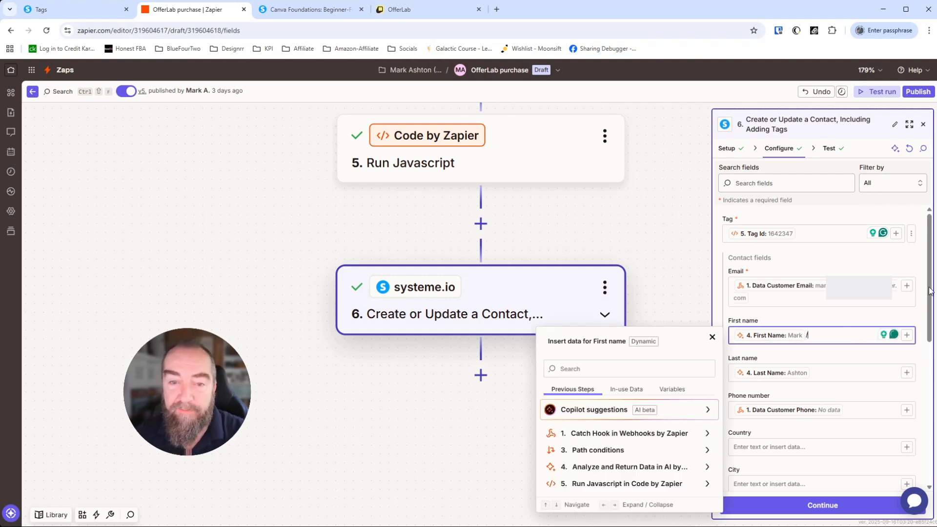
click(630, 389)
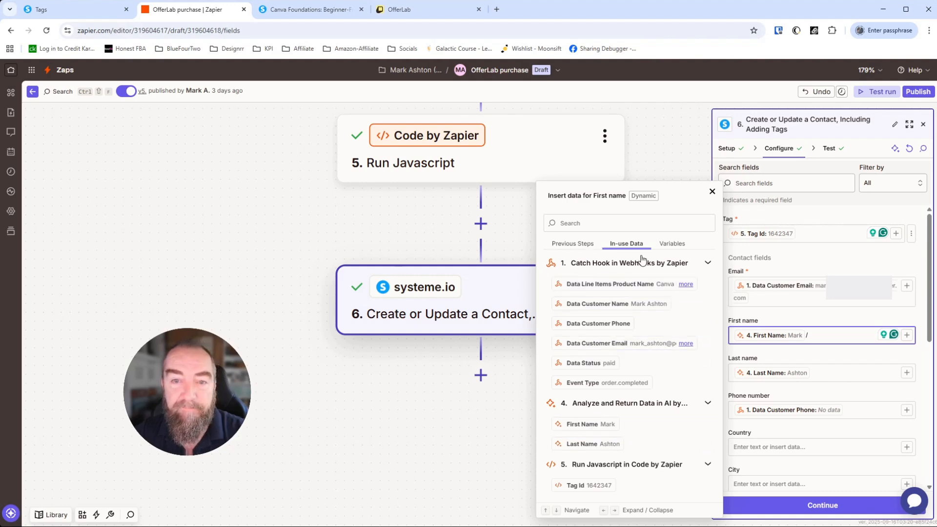
click(672, 243)
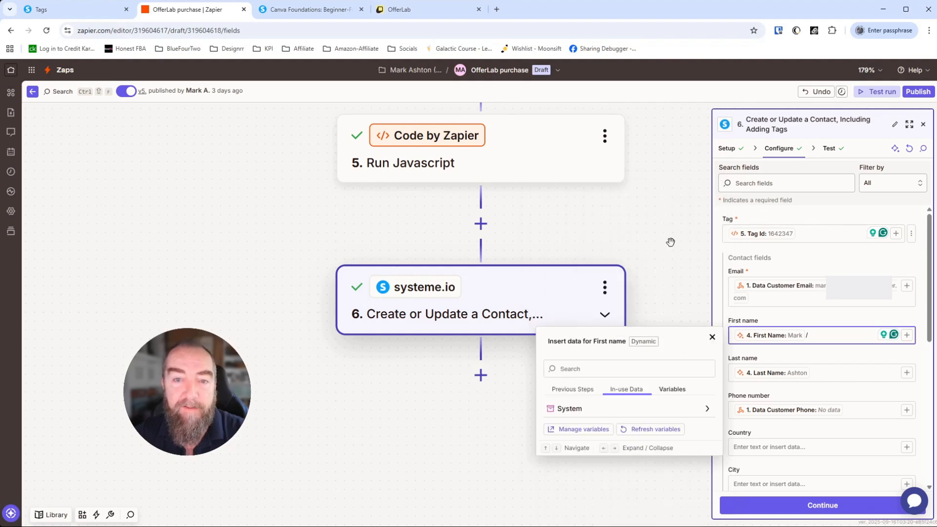
click(576, 389)
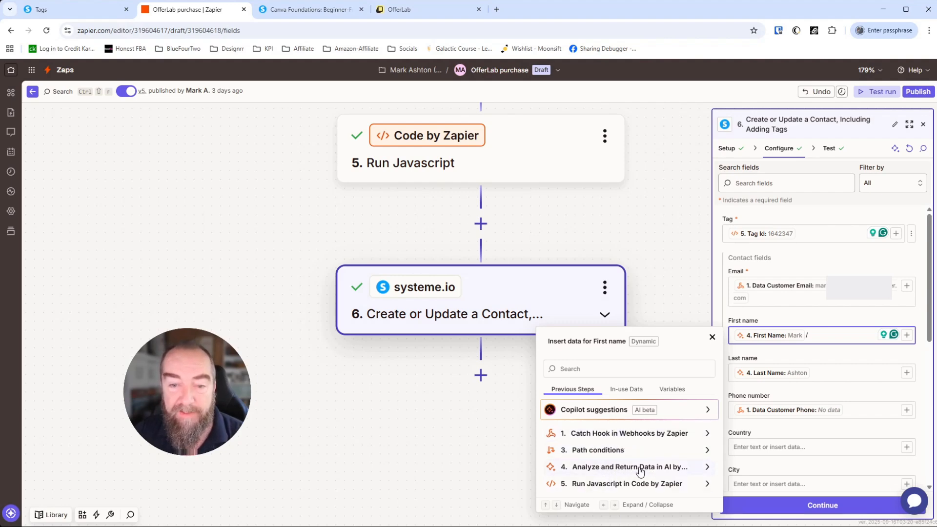
click(707, 469)
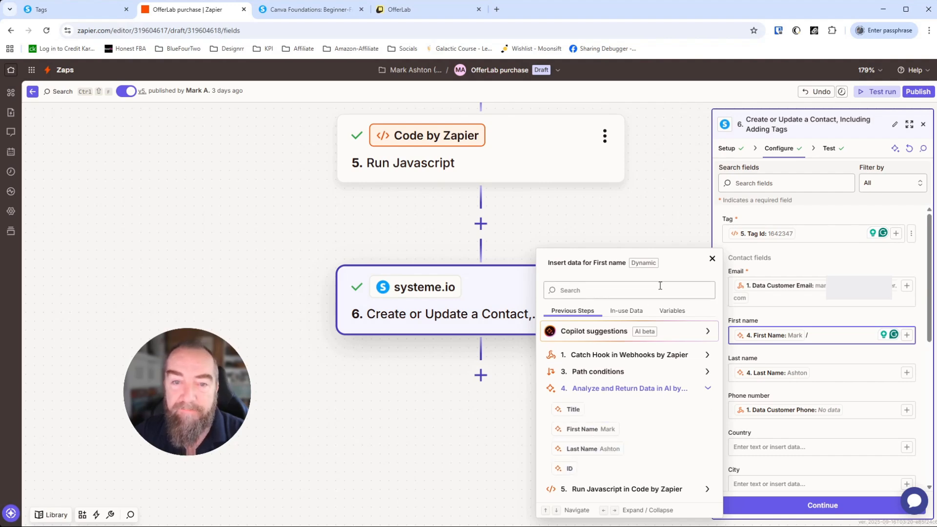
click(712, 258)
click(830, 334)
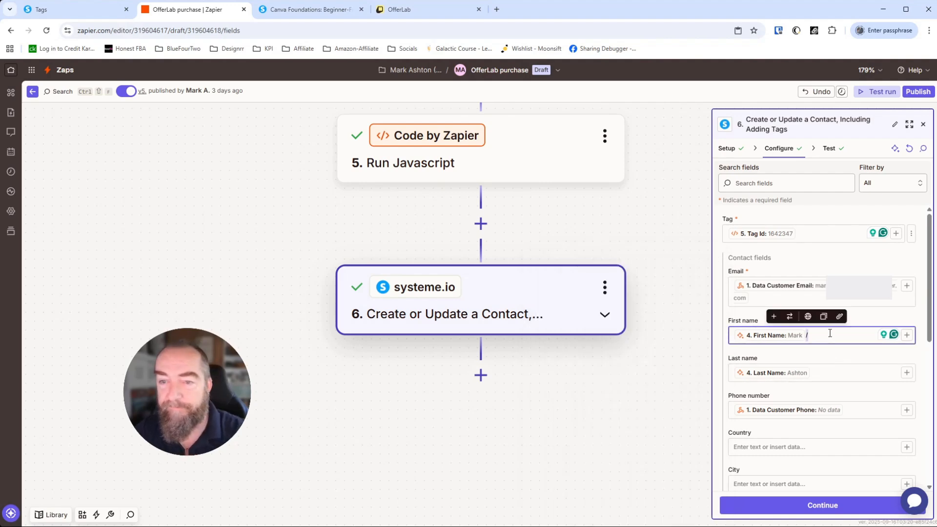
key(BackSpace)
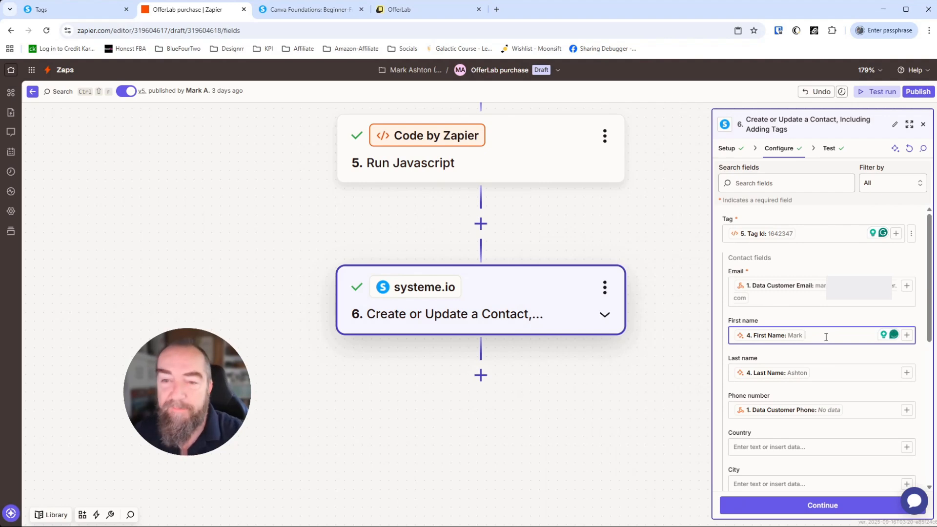
key(BackSpace)
scroll(830, 342, down, 6)
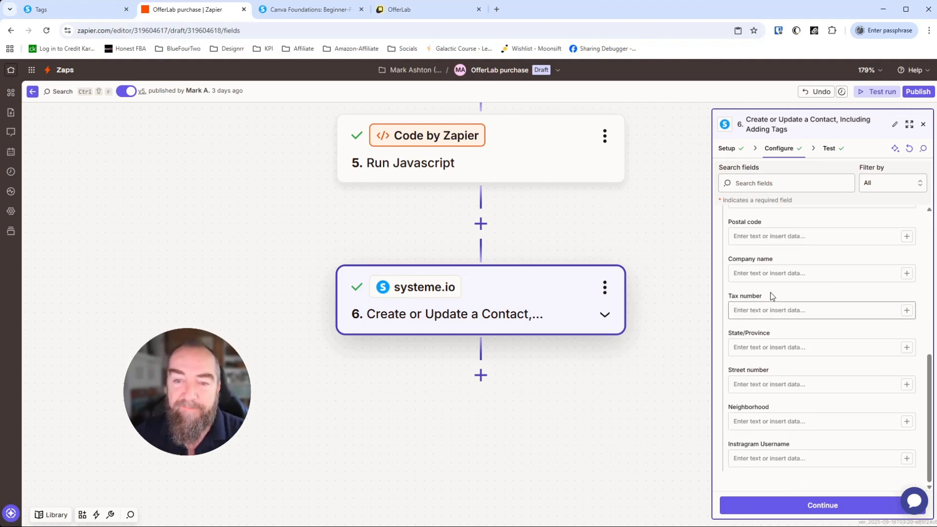
click(827, 500)
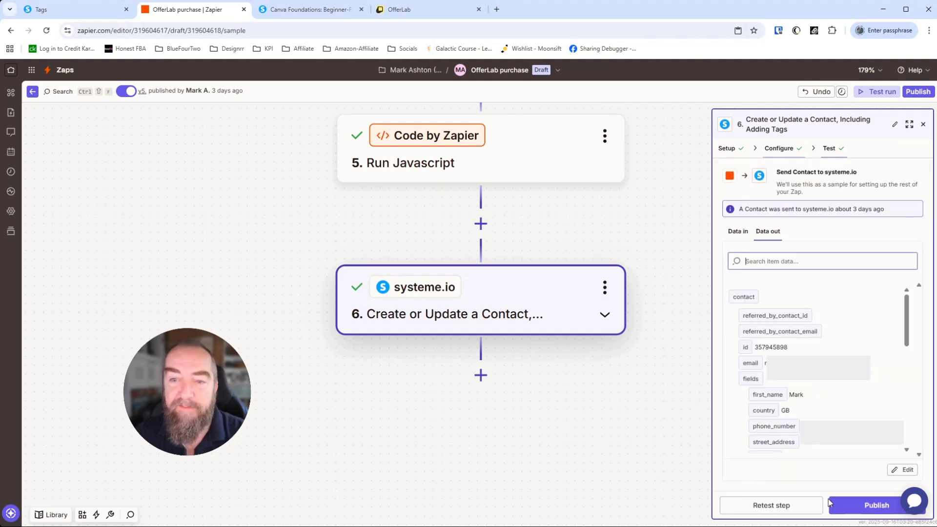
Step: Review the outgoing contact and tag data, glance at OfferLab, then go to systeme.io Tags
scroll(793, 400, down, 8)
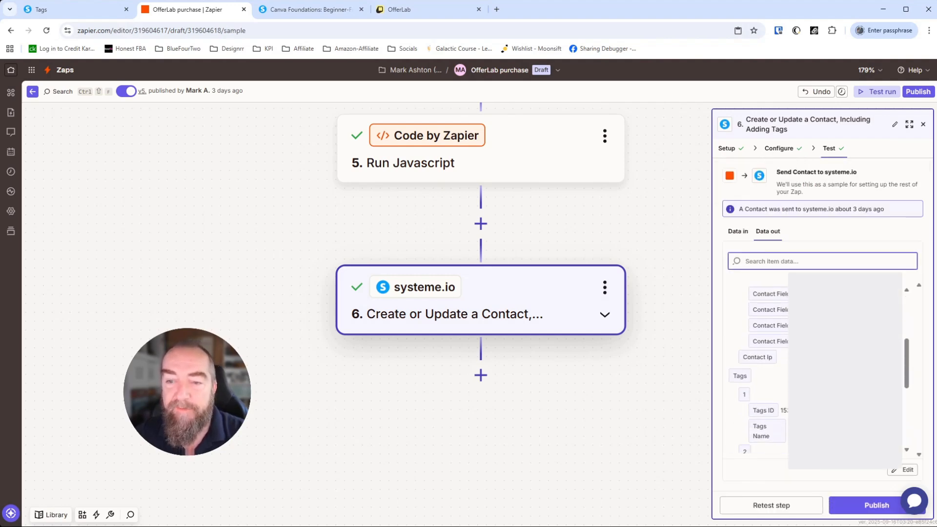
scroll(761, 371, up, 8)
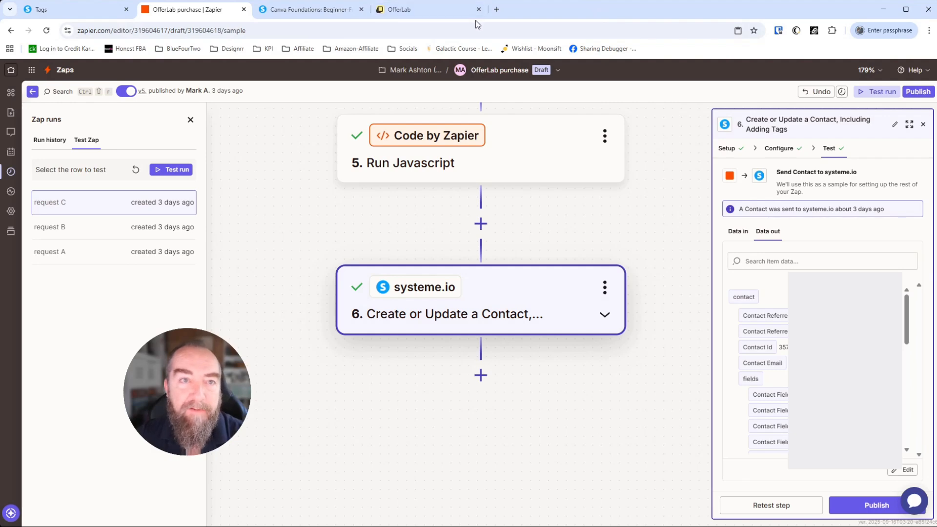
click(417, 11)
click(206, 12)
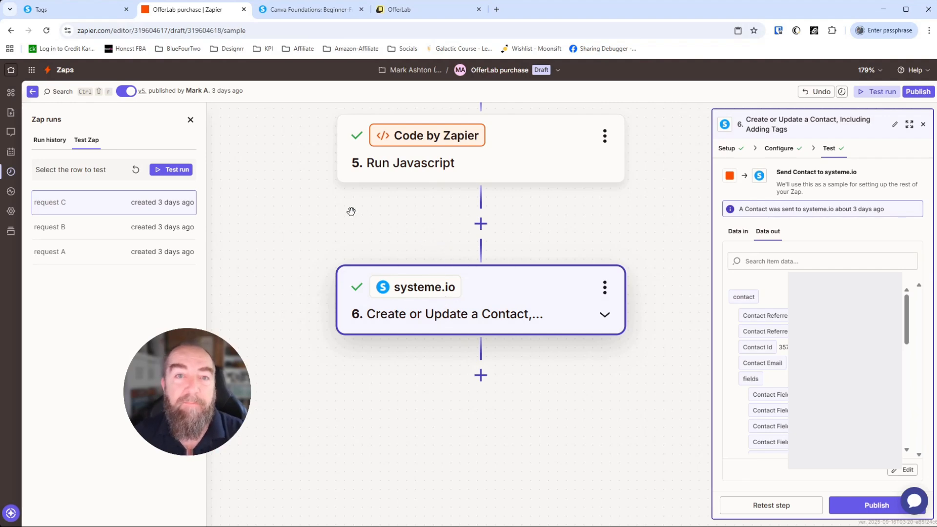
click(60, 15)
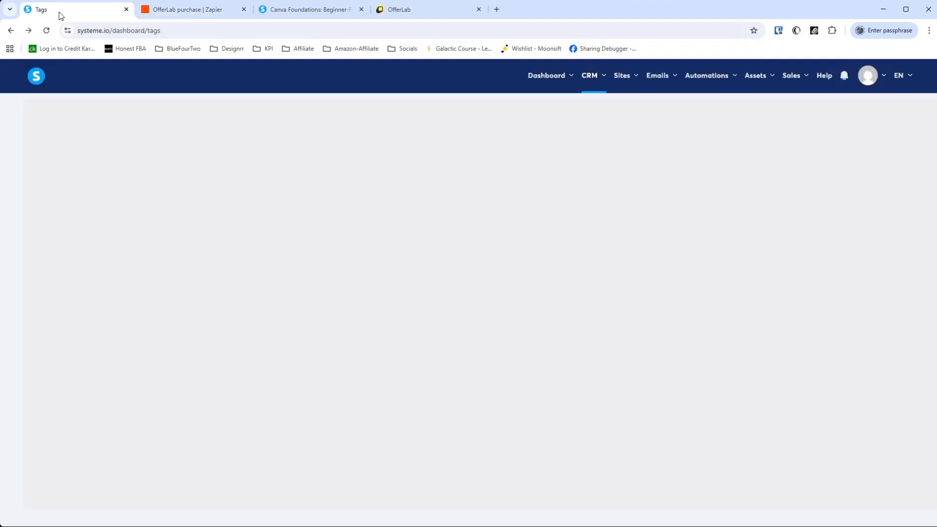
Step: Open the 'Tag added – canva-foundations-PURCHASE' rule from the automation rules list
click(715, 74)
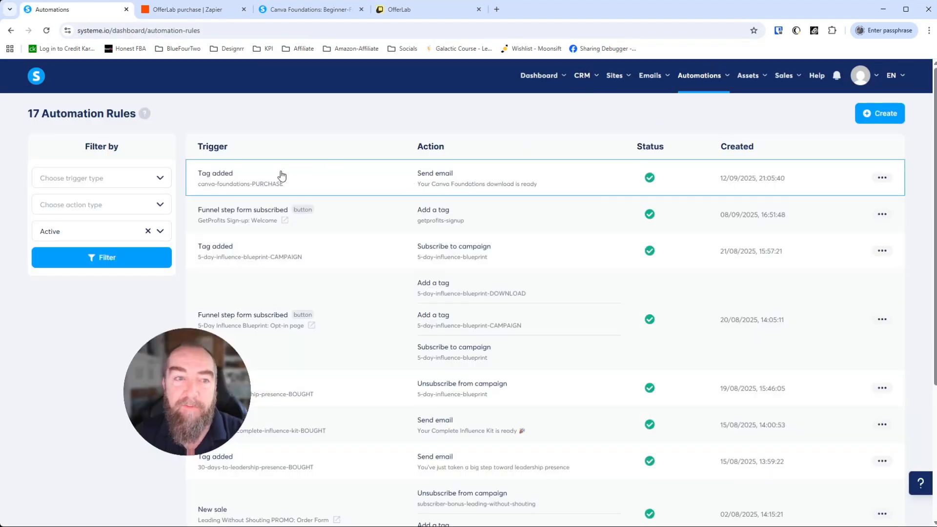
click(323, 178)
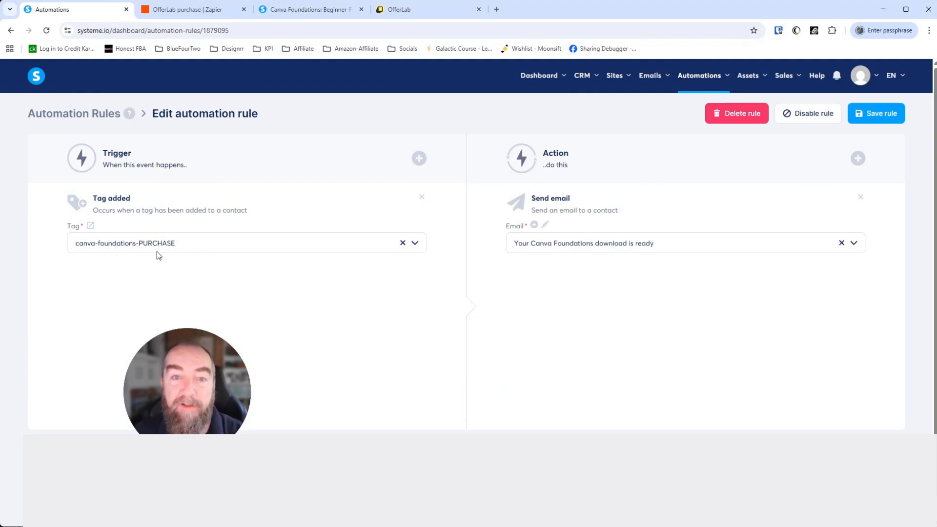
click(546, 226)
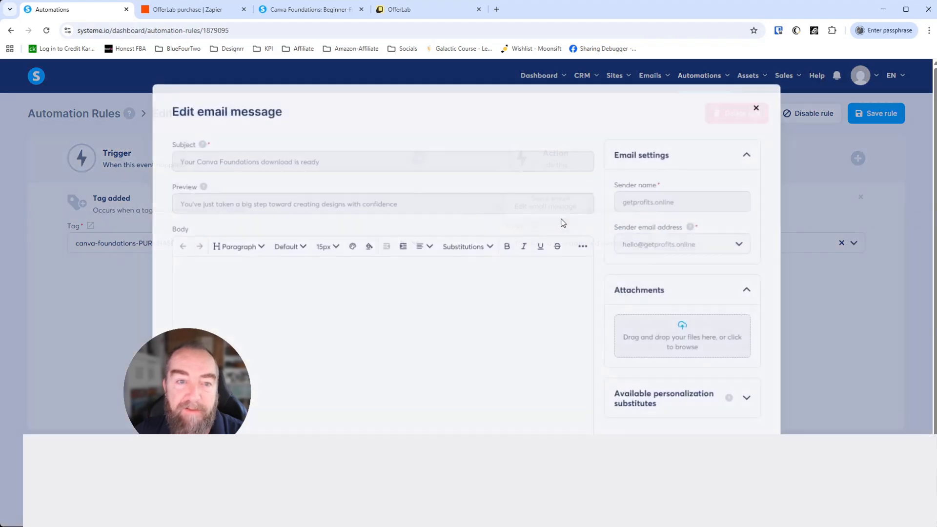
scroll(374, 330, down, 2)
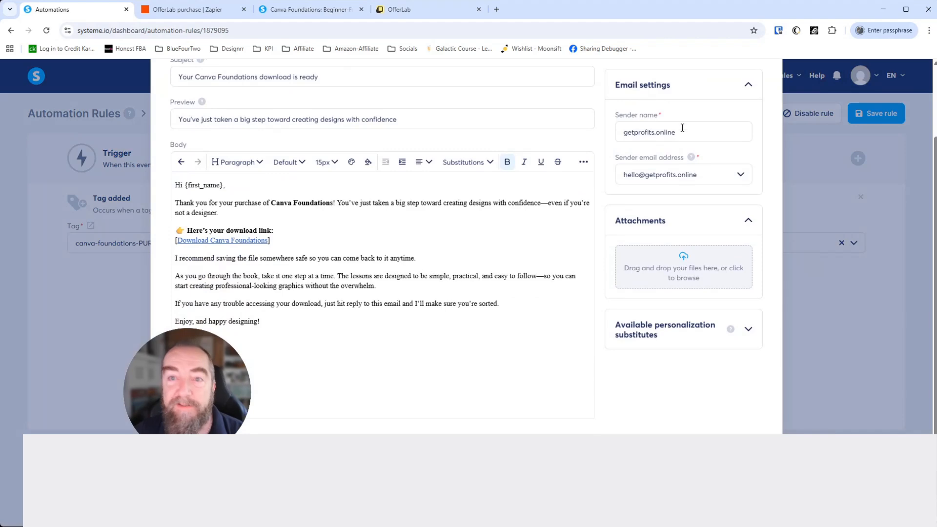
scroll(707, 166, up, 2)
click(761, 110)
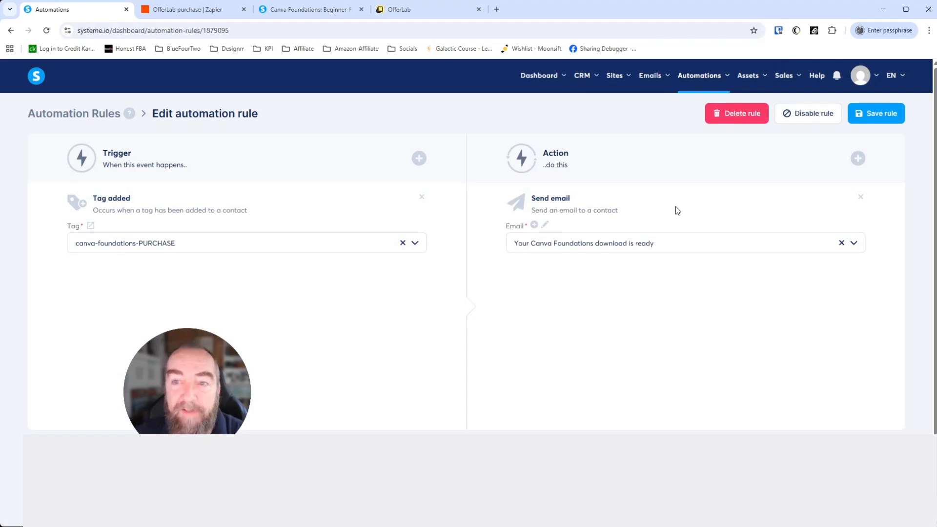
click(859, 161)
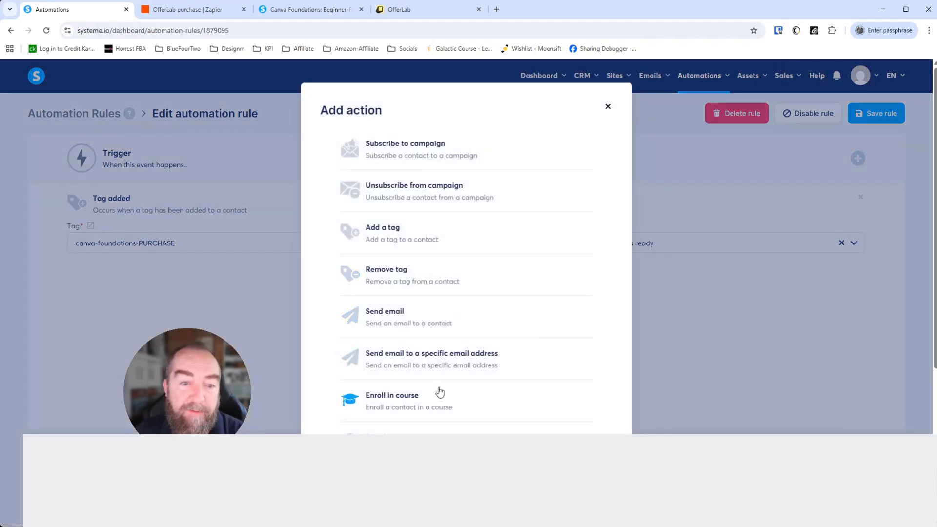
click(415, 159)
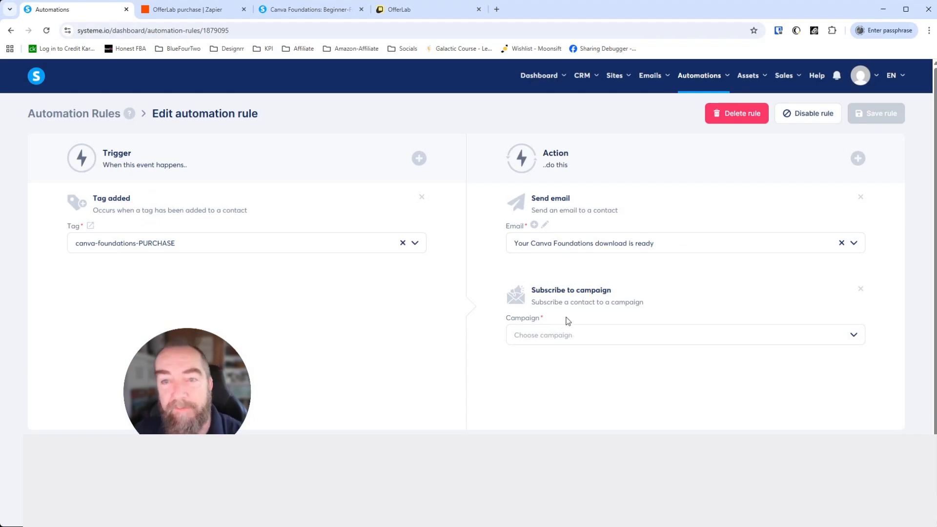
click(861, 290)
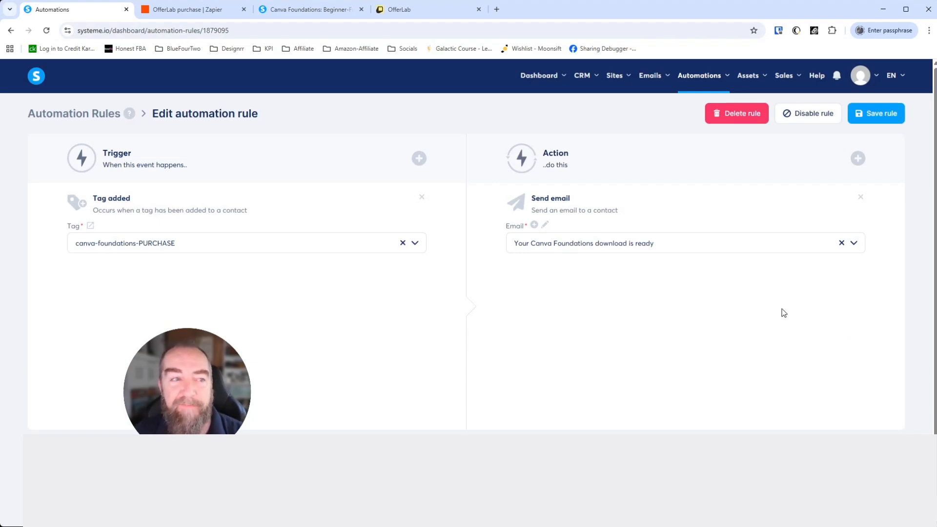